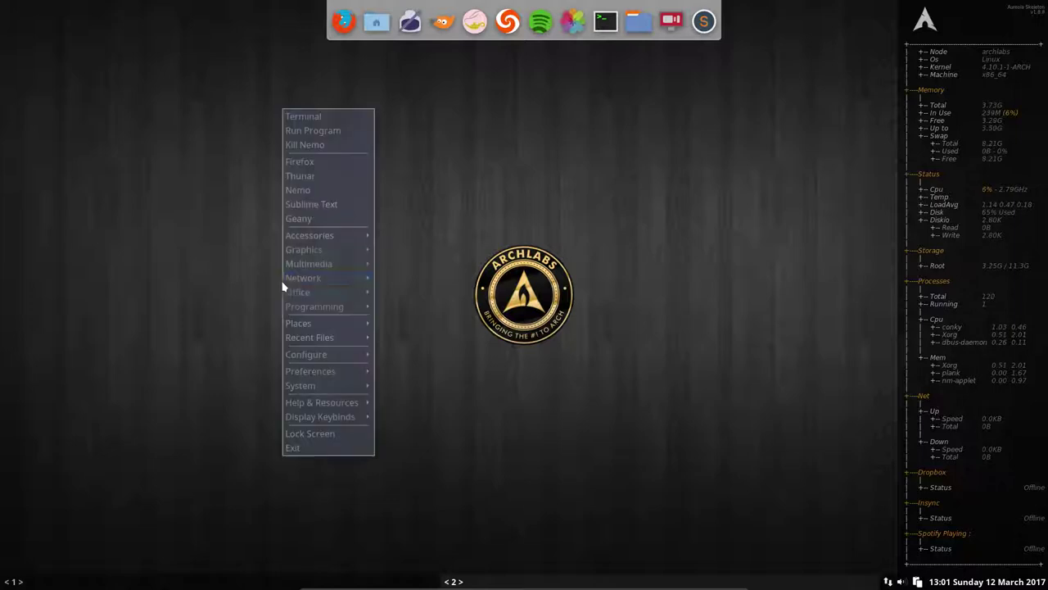
Display the Openbox keybinds in a new window, move it aside to read the list, and close it.
mouse_move(327, 418)
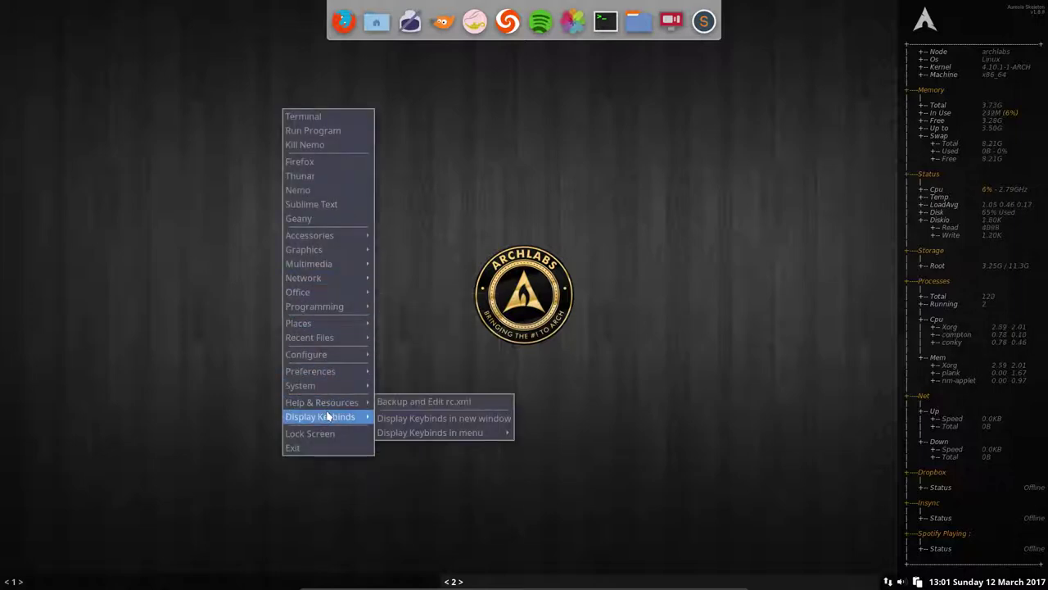
click(441, 421)
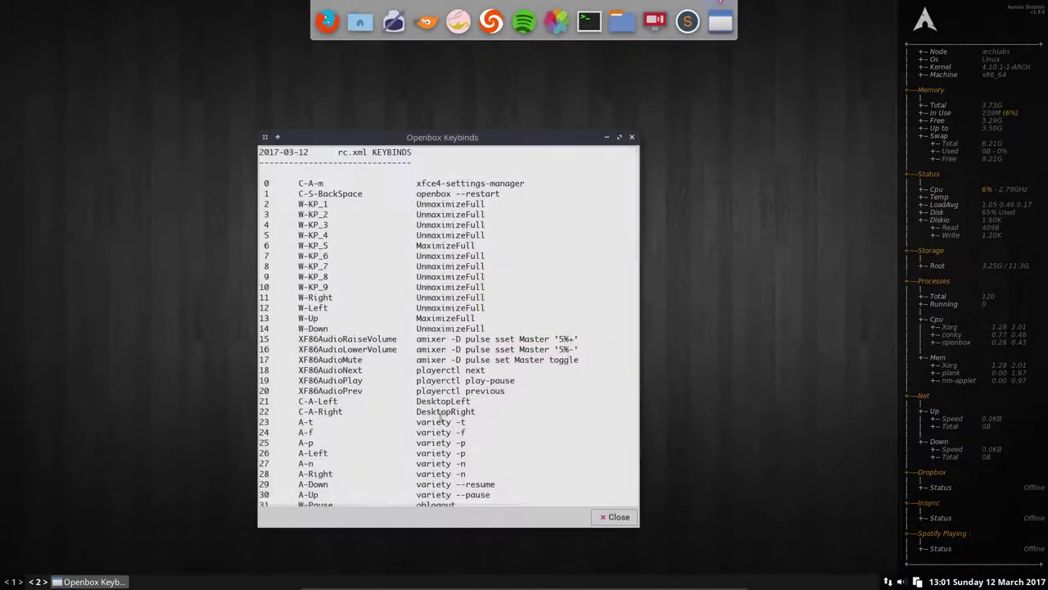
drag(475, 146, 306, 38)
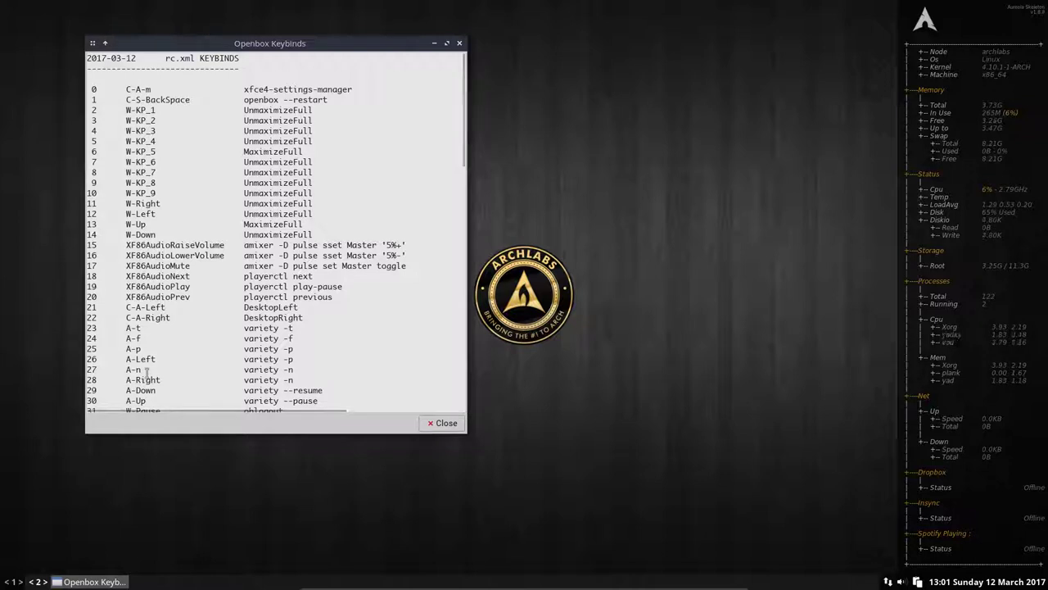
click(459, 43)
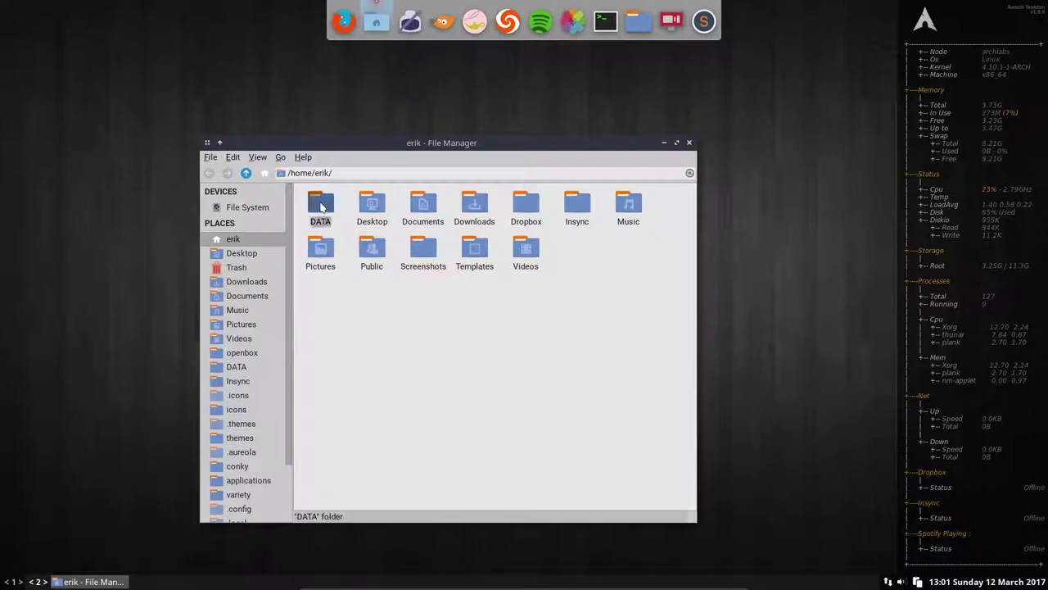
Open the DATA/archlabs/installation folder from the home folder.
double_click(320, 207)
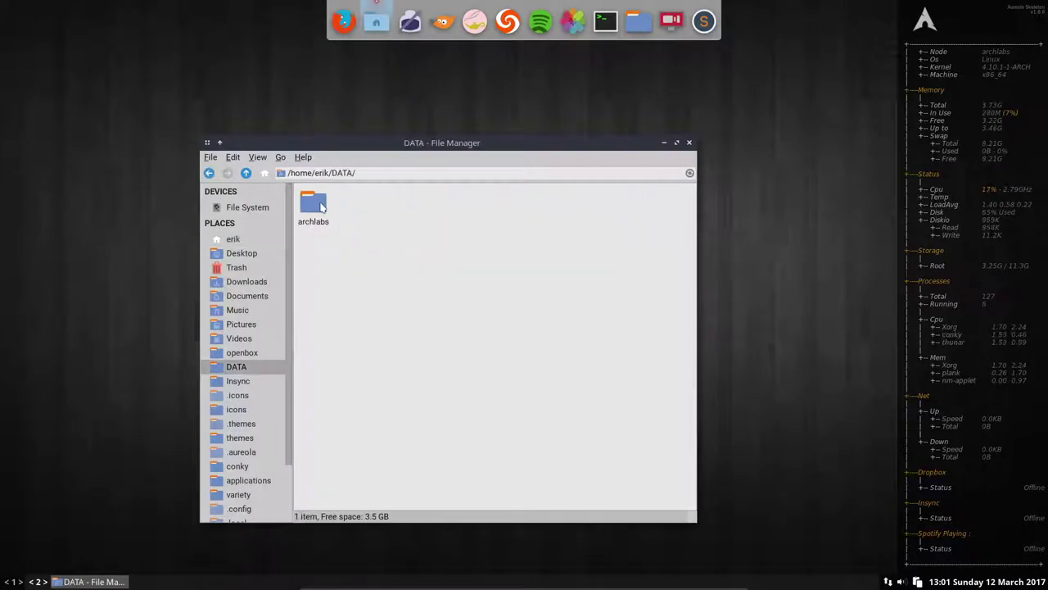
double_click(324, 208)
double_click(325, 208)
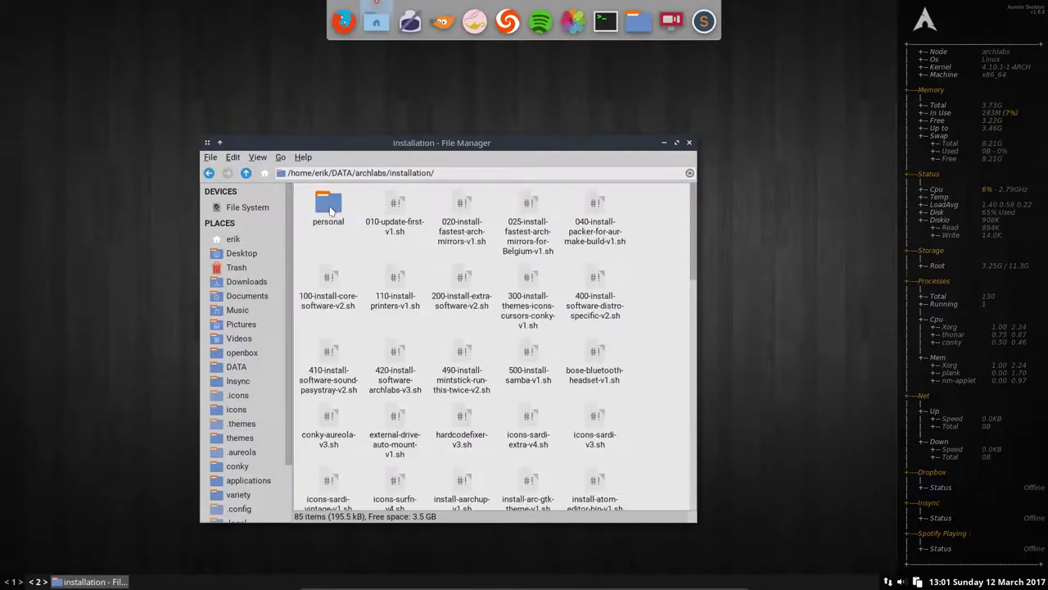
Look through the installation scripts in the folder and locate install-screenkey-v1.sh.
scroll(459, 346, down, 4)
scroll(484, 348, down, 3)
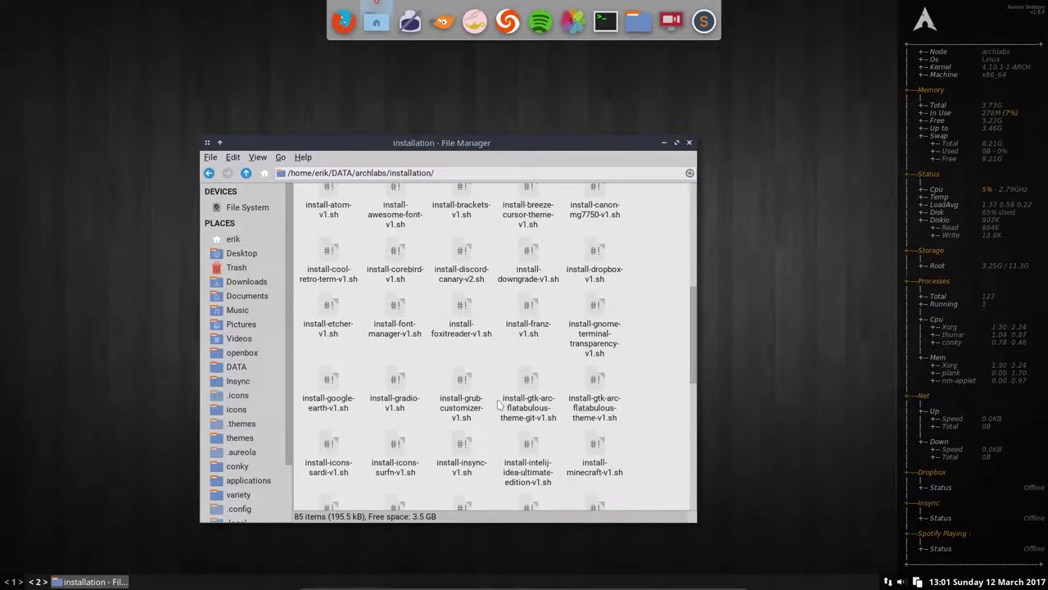
scroll(513, 371, down, 1)
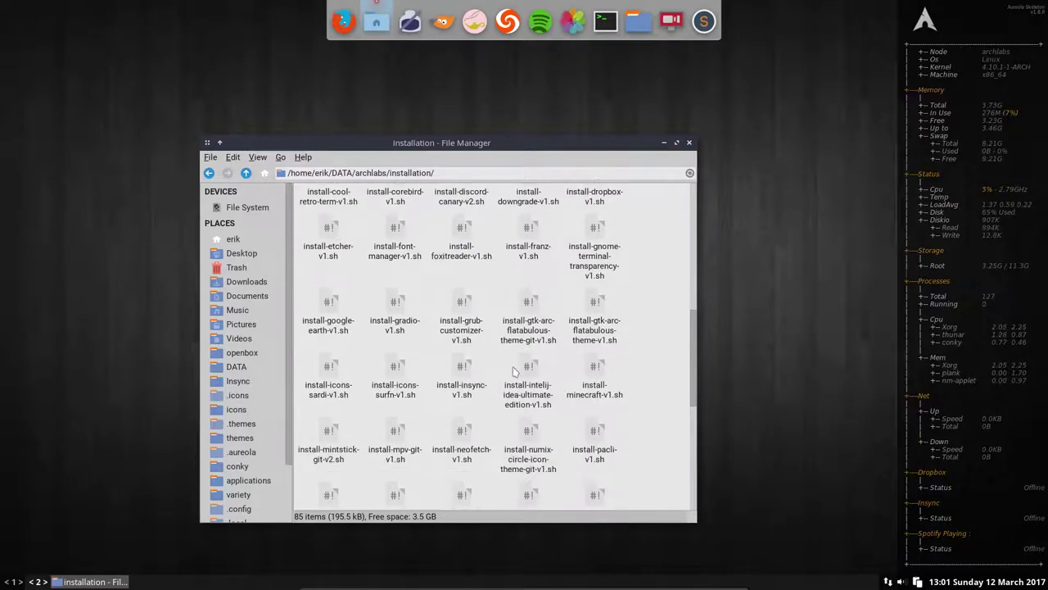
click(528, 235)
click(395, 233)
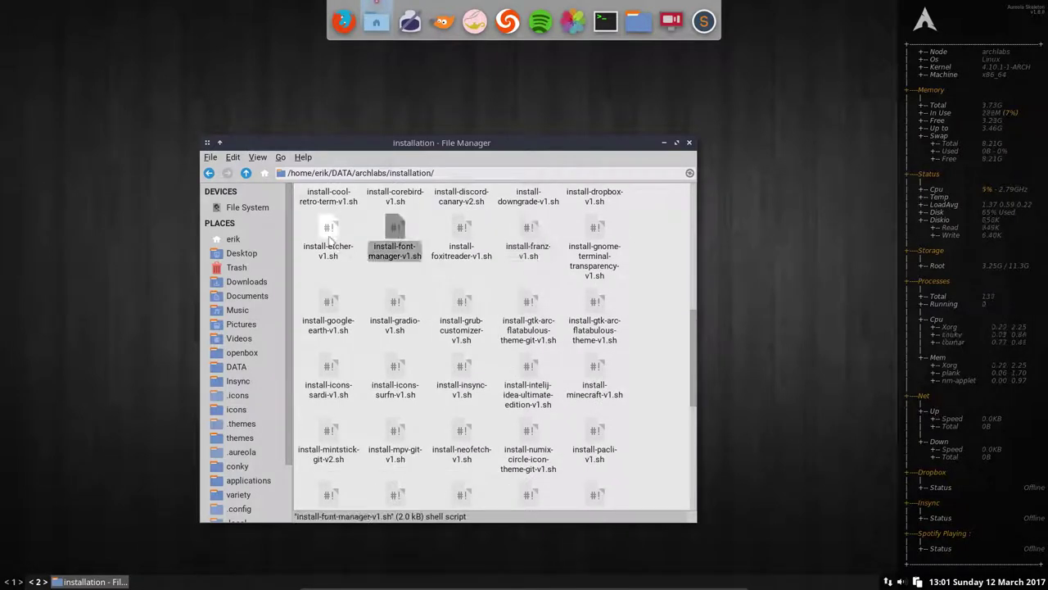
click(327, 237)
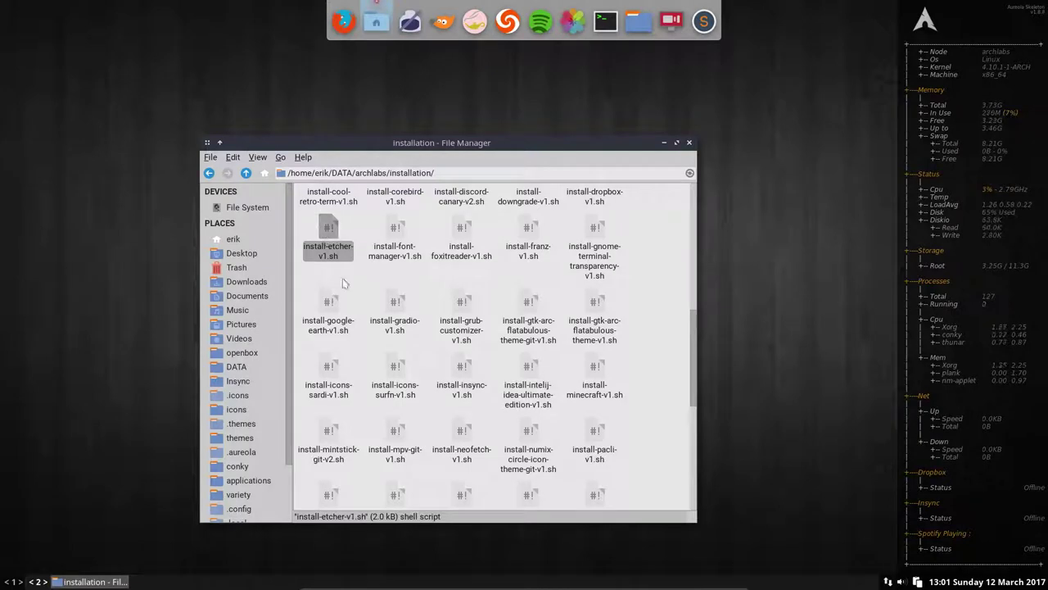
click(321, 338)
click(408, 340)
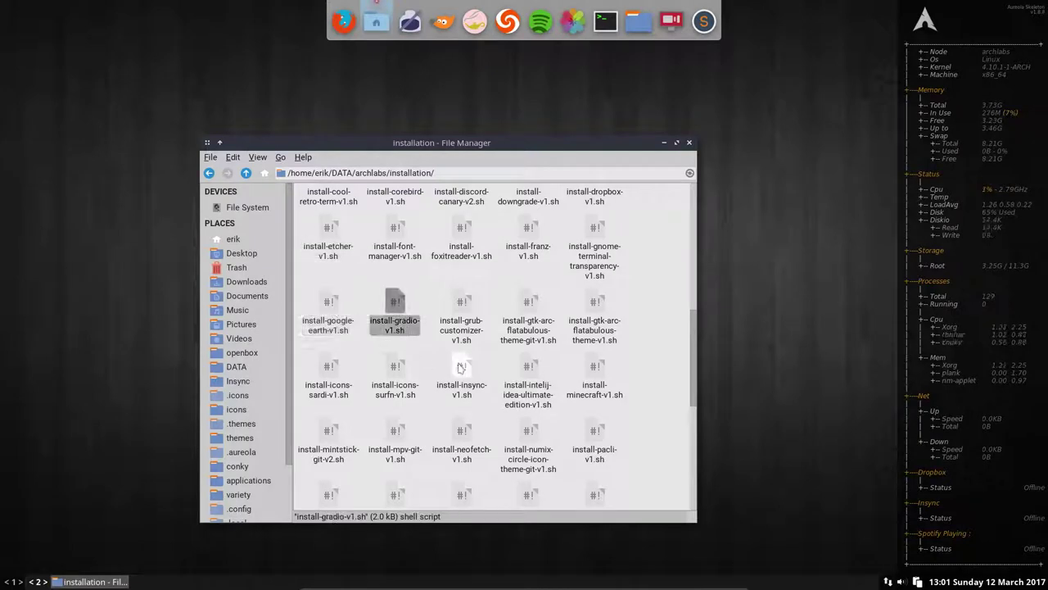
scroll(645, 419, down, 1)
scroll(645, 419, down, 1)
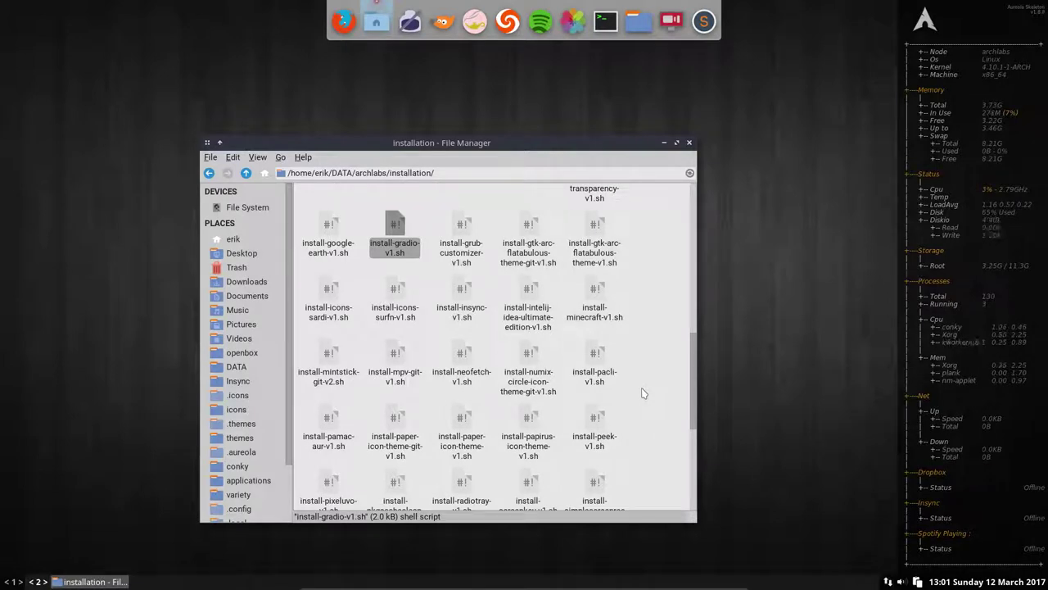
scroll(643, 394, down, 2)
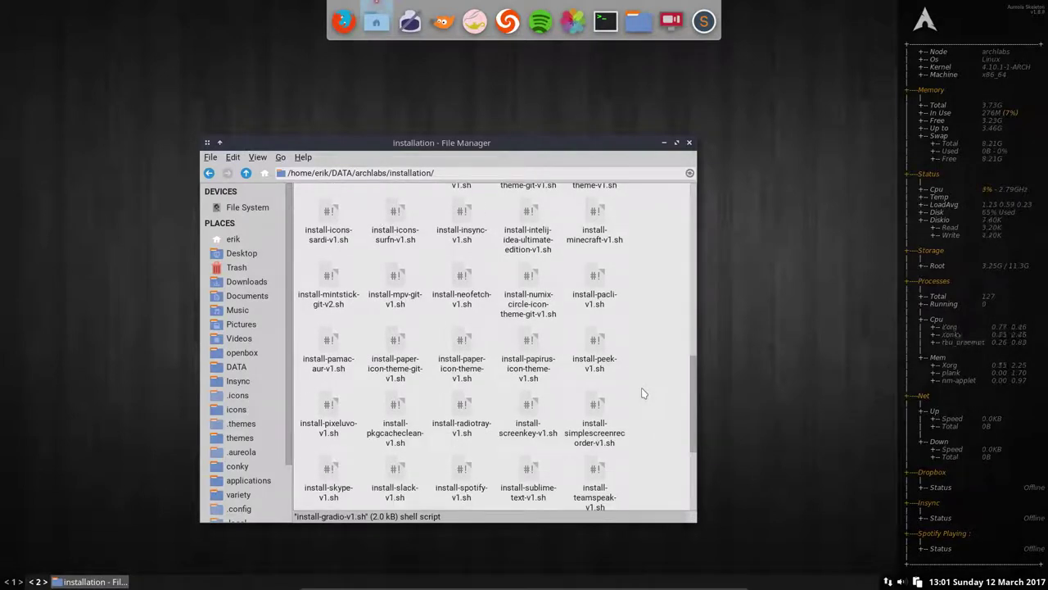
click(528, 413)
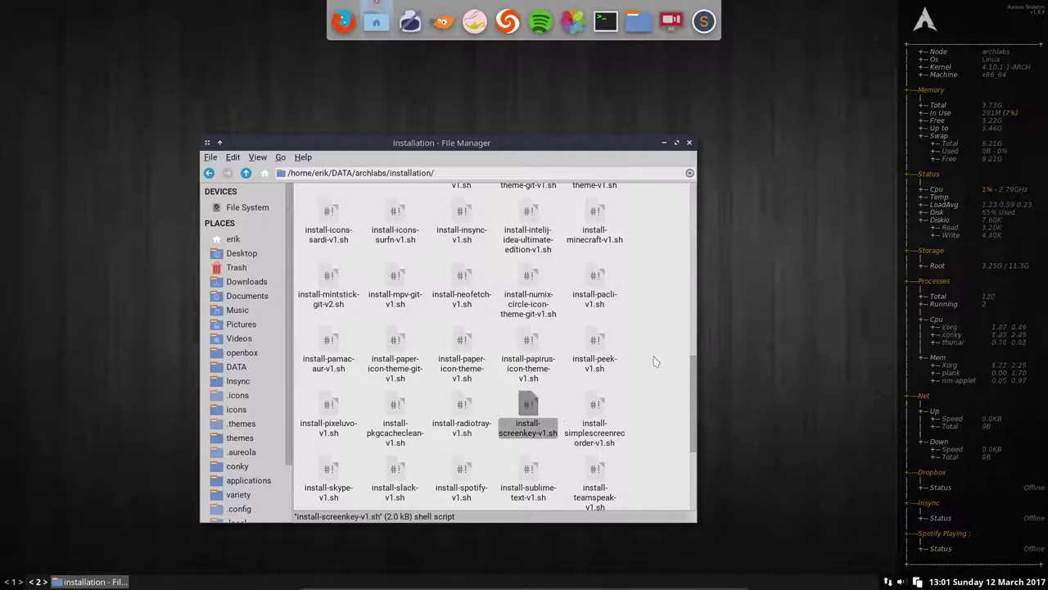
Open a terminal in the installation folder and run ./install-screenkey-v1.sh.
right_click(656, 361)
click(724, 403)
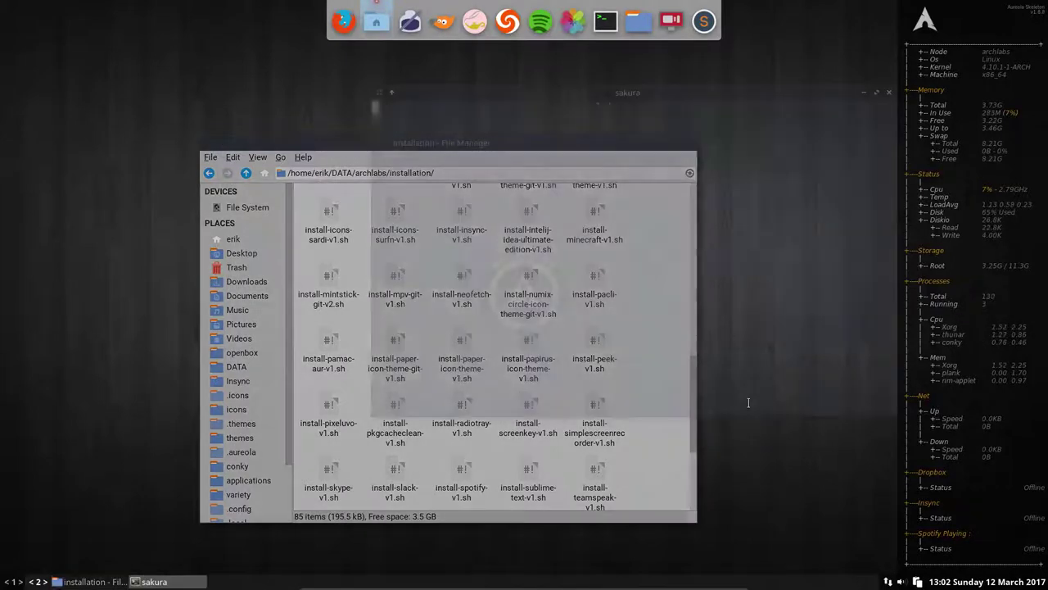
text(./inst)
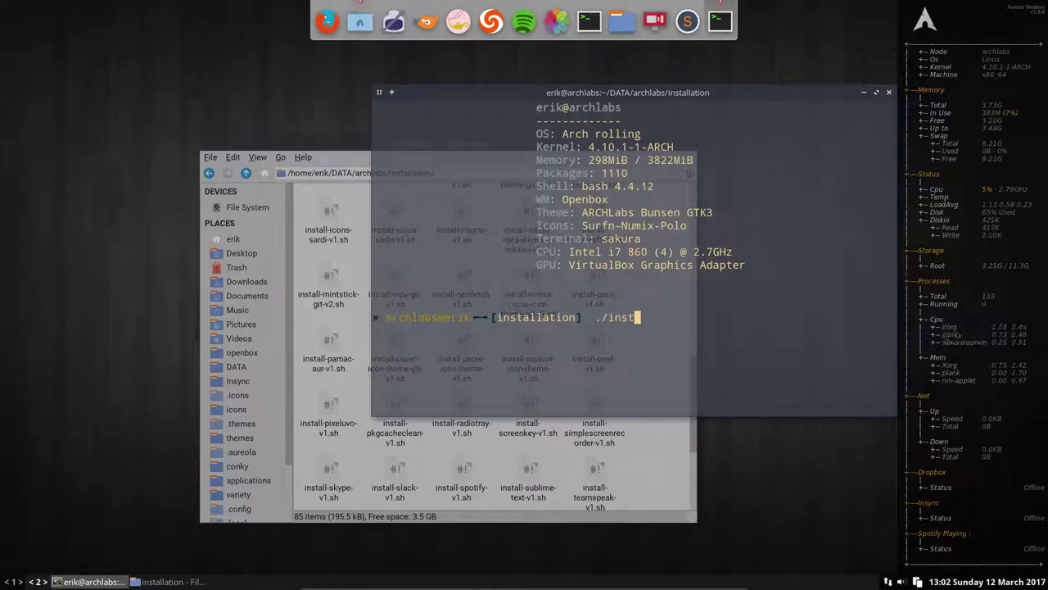
key(Tab)
text(sc)
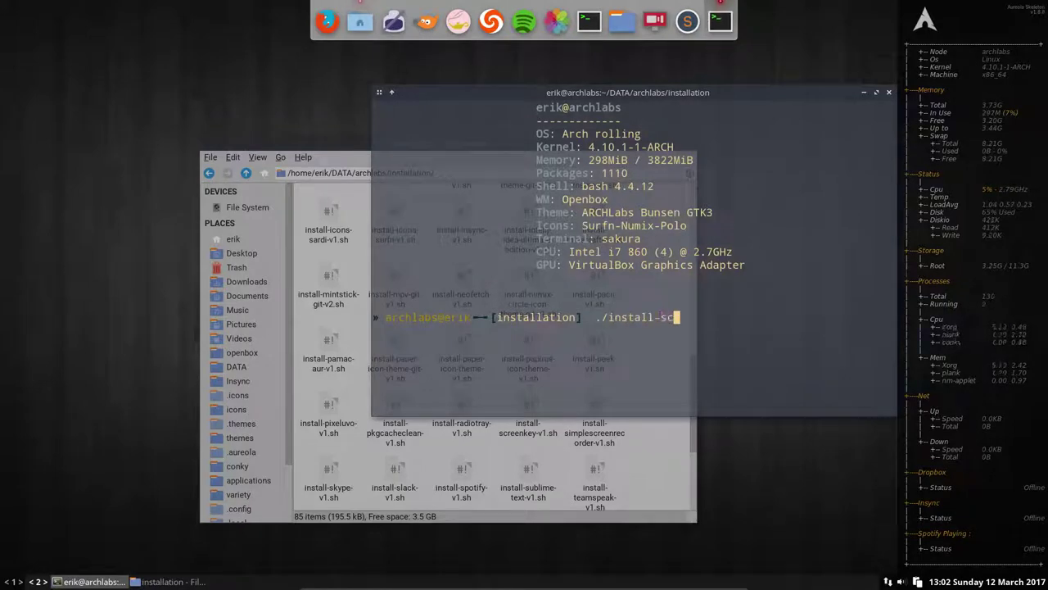
key(Tab)
key(Return)
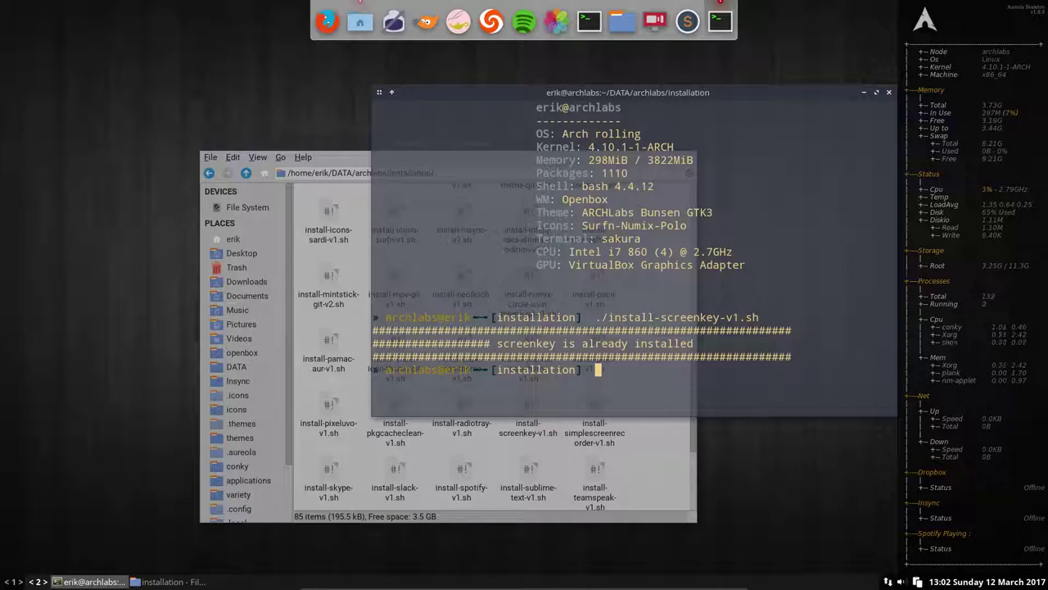
Launch screenkey from the terminal.
click(653, 440)
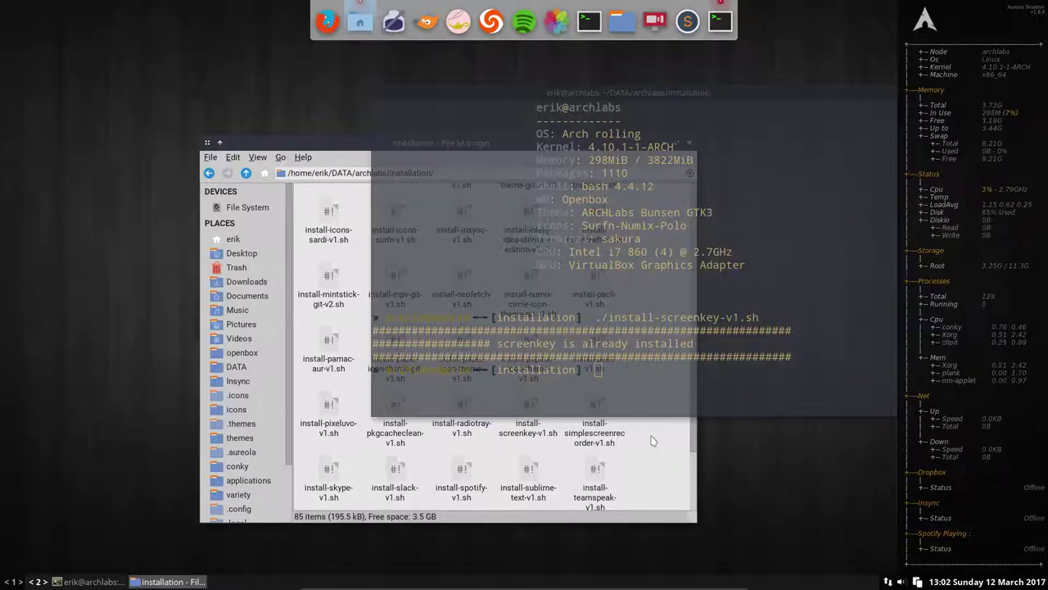
text(scr)
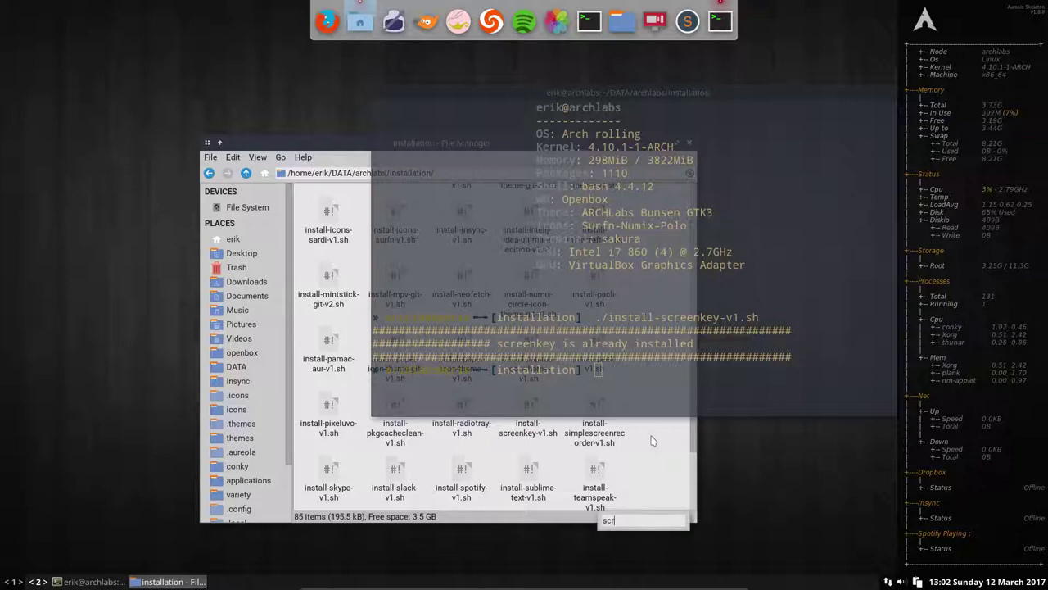
click(620, 371)
text(sc)
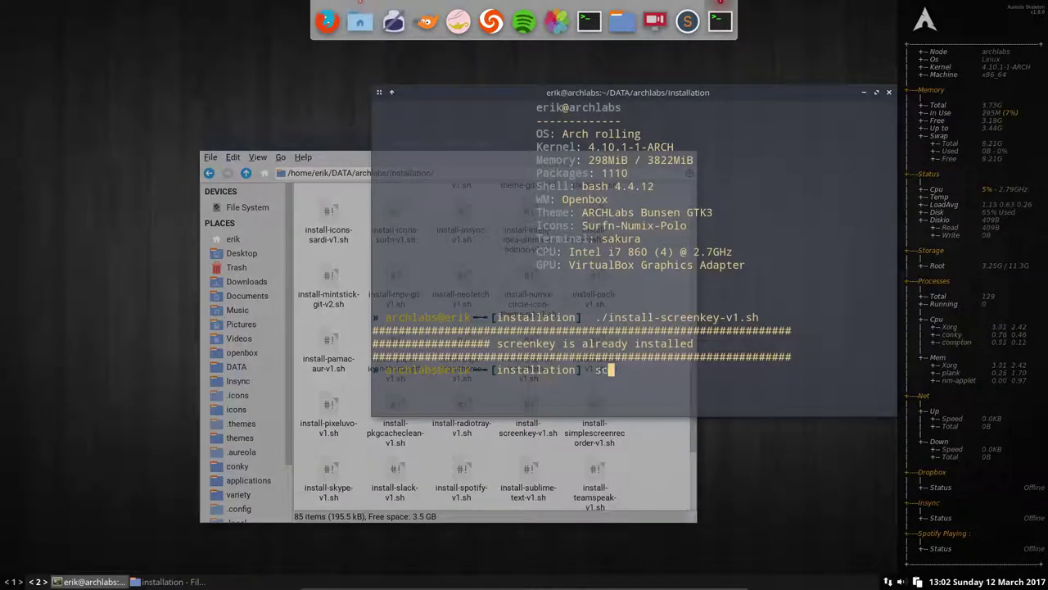
text(reenkey)
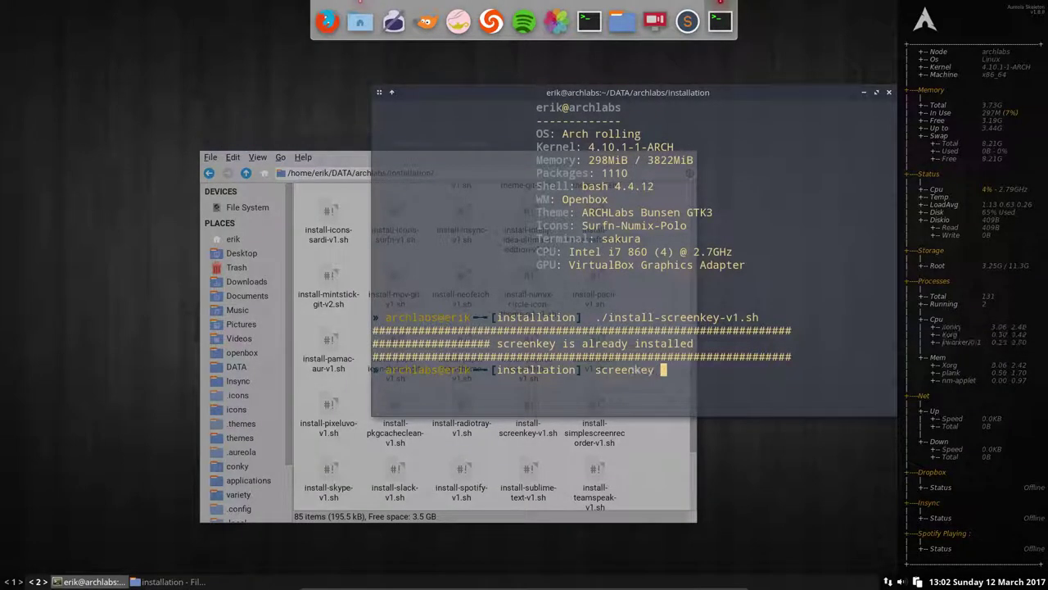
key(Return)
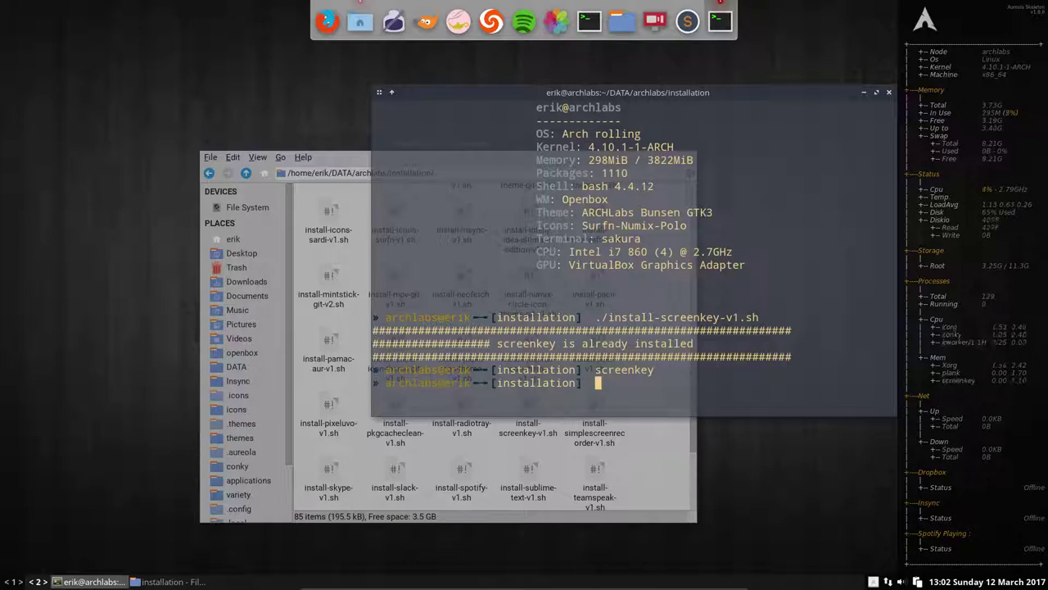
Review Screenkey's preferences, and close the dialog, the terminal and the file manager.
click(874, 582)
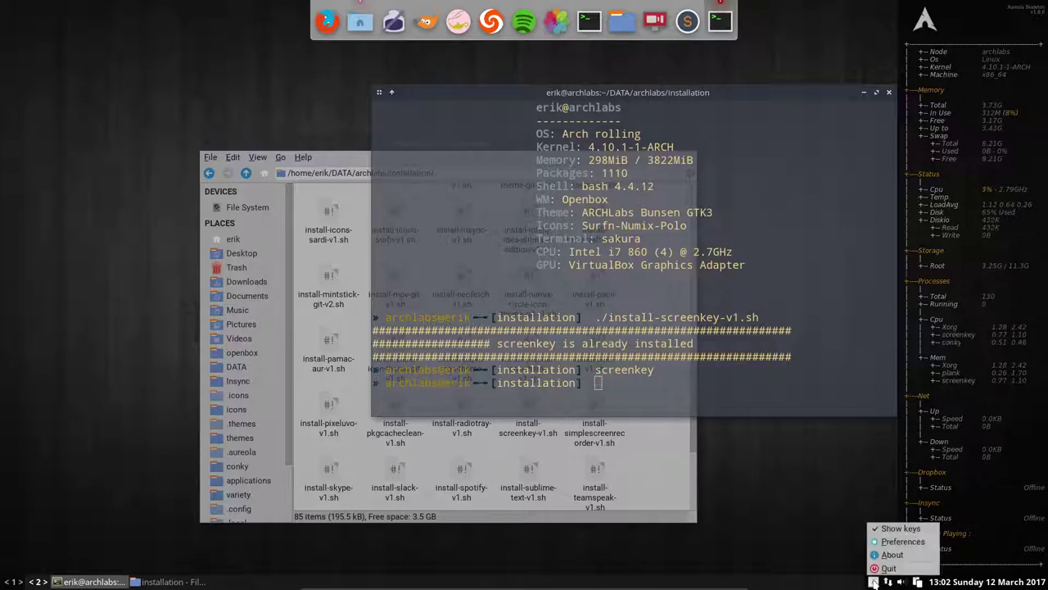
click(903, 542)
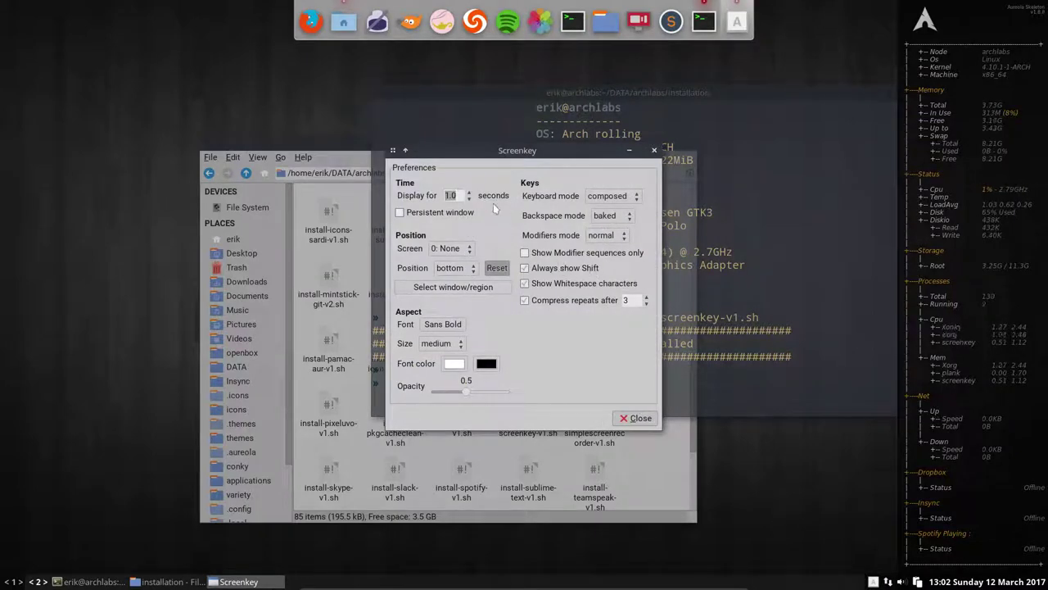
click(638, 417)
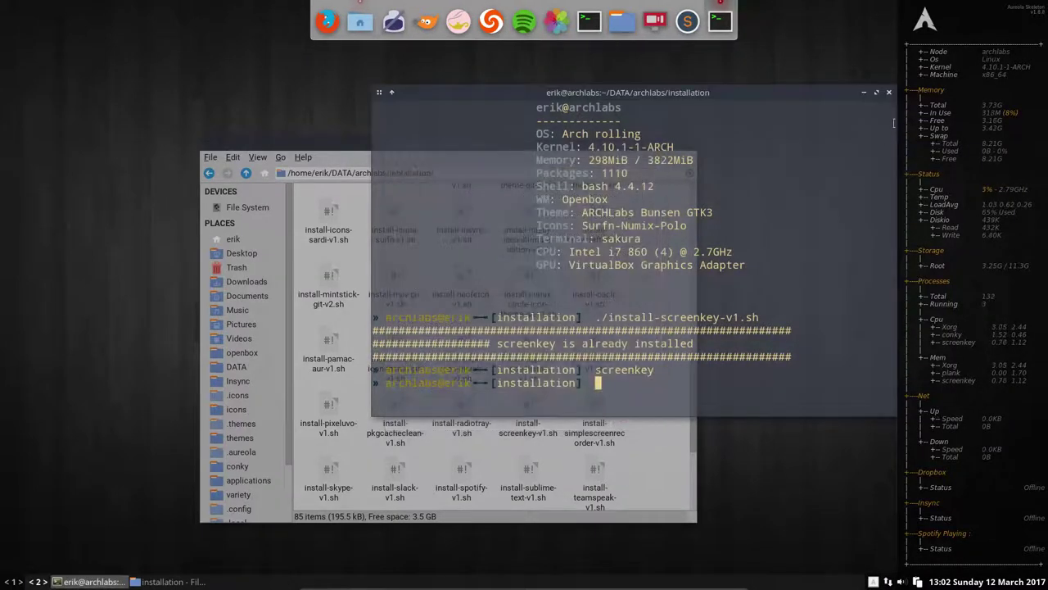
click(889, 93)
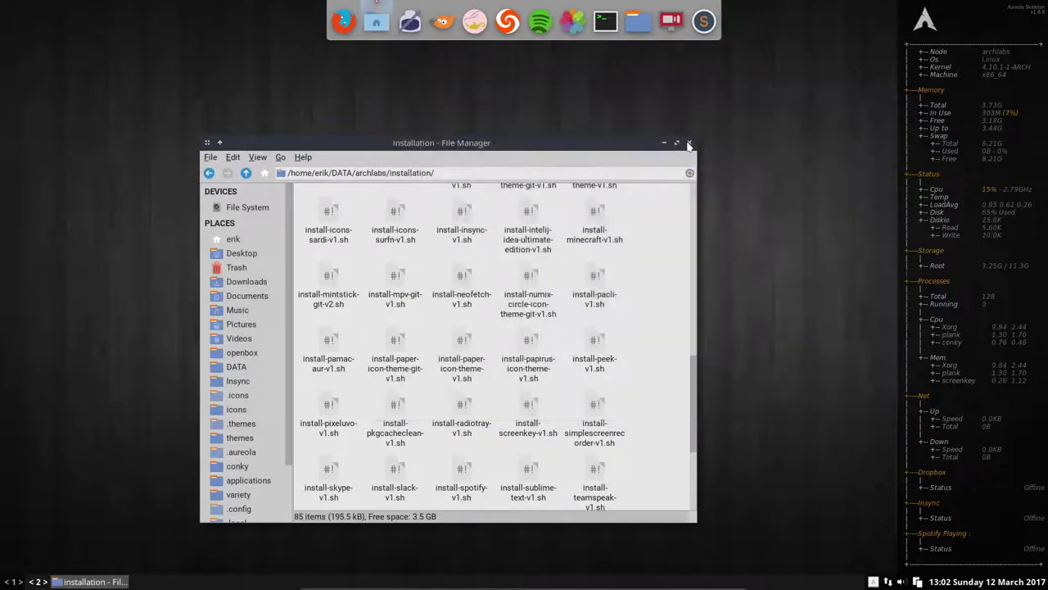
click(690, 143)
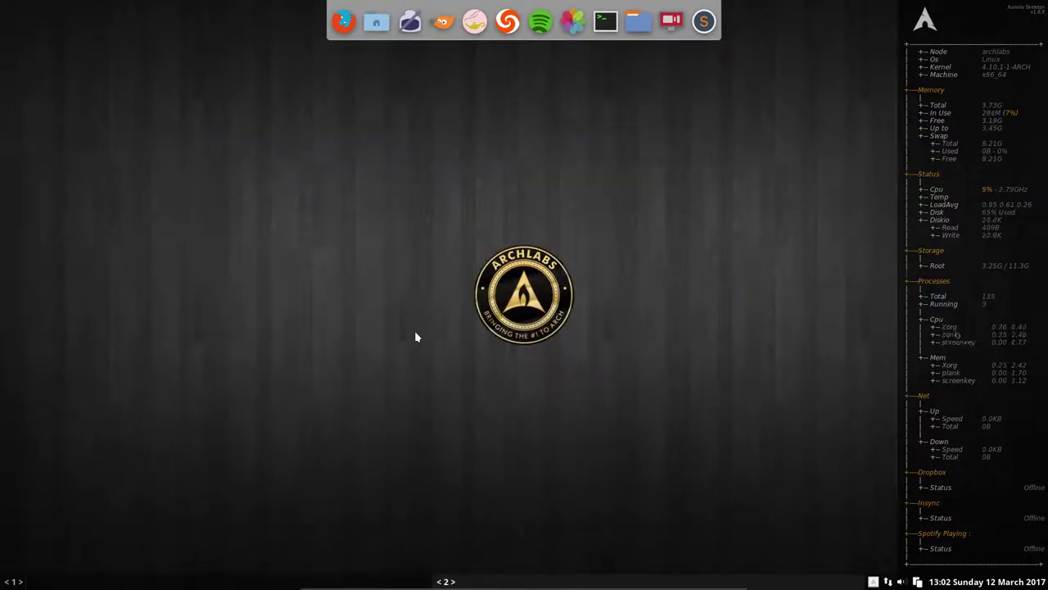
Open the Xfce settings manager, compare it with the desktop menu's Preferences and System entries, and close it.
key(ctrl+alt+m)
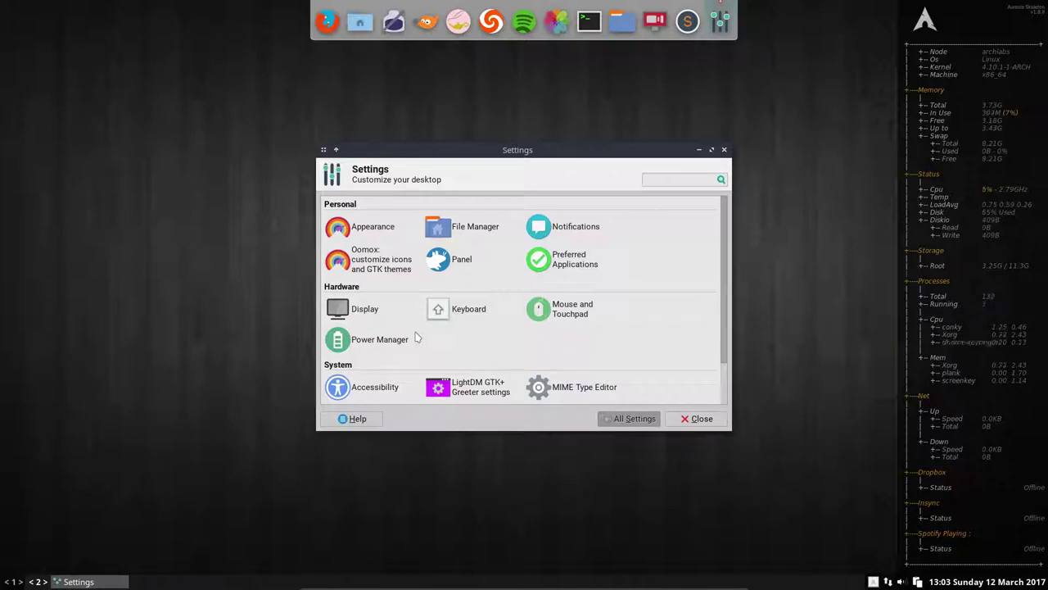
right_click(205, 252)
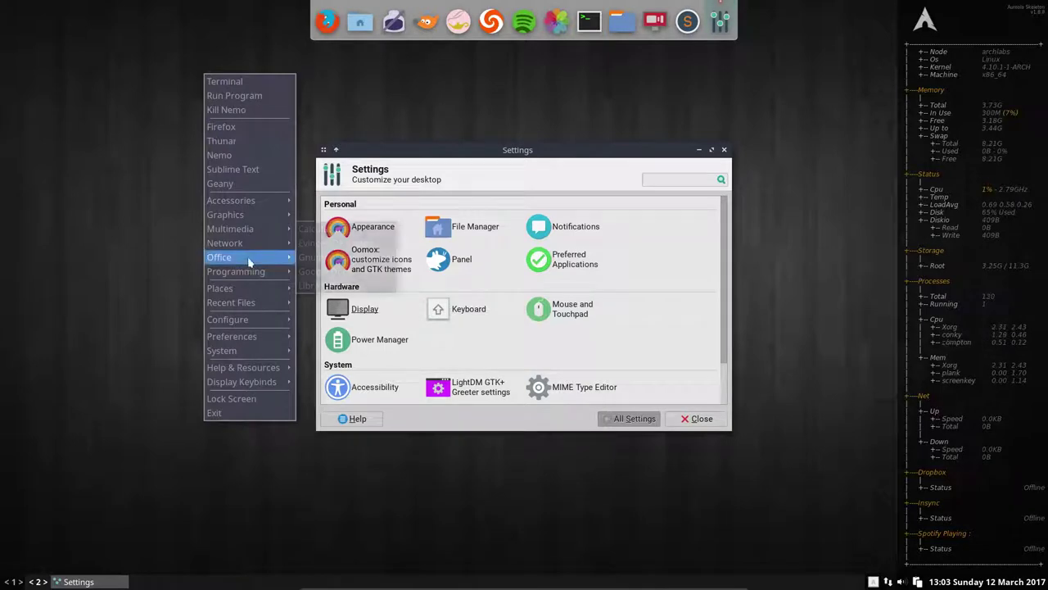
mouse_move(279, 324)
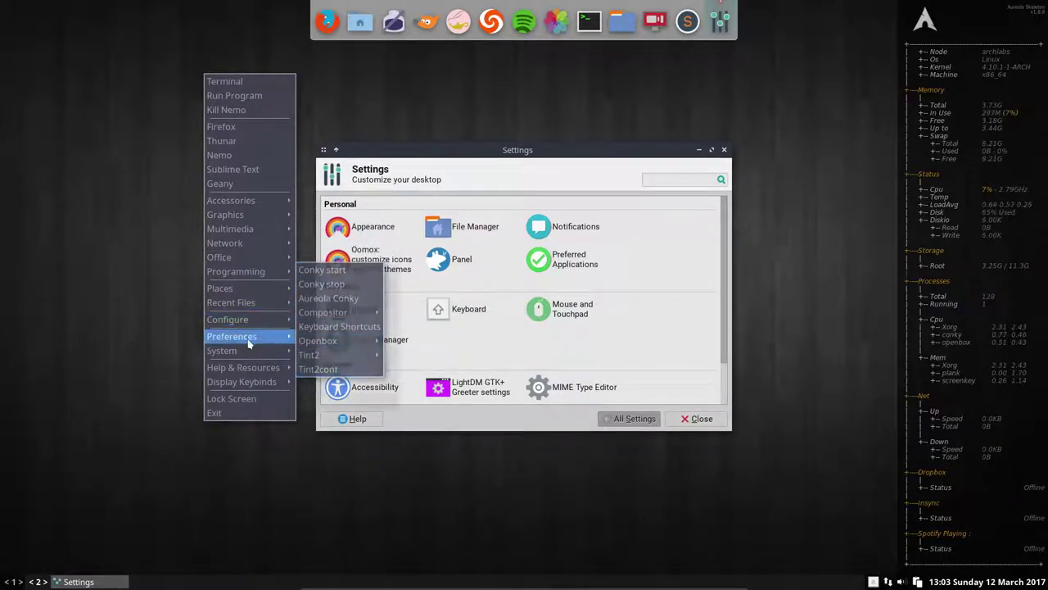
mouse_move(258, 352)
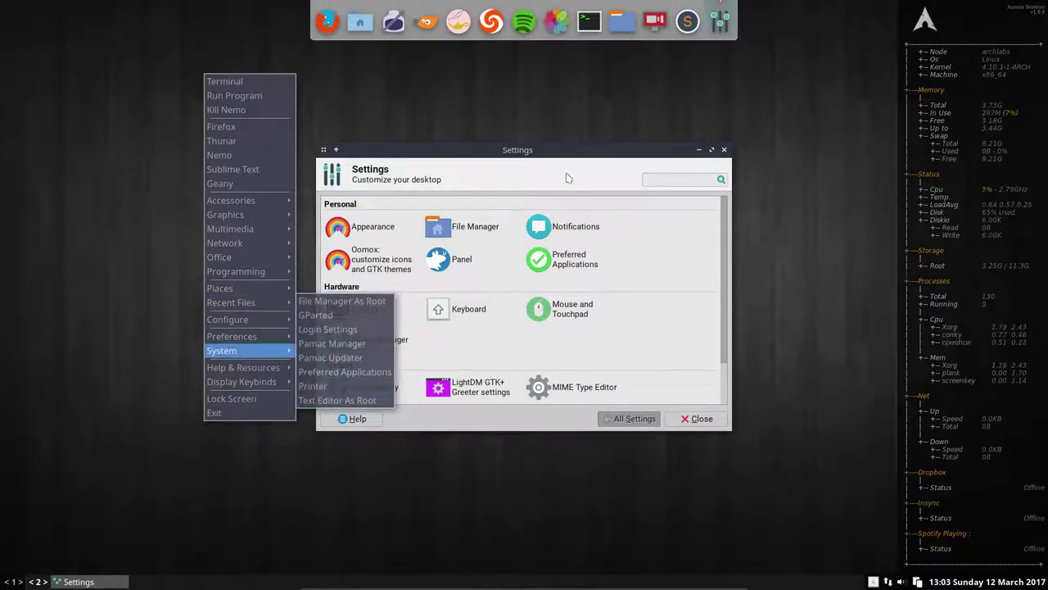
click(532, 152)
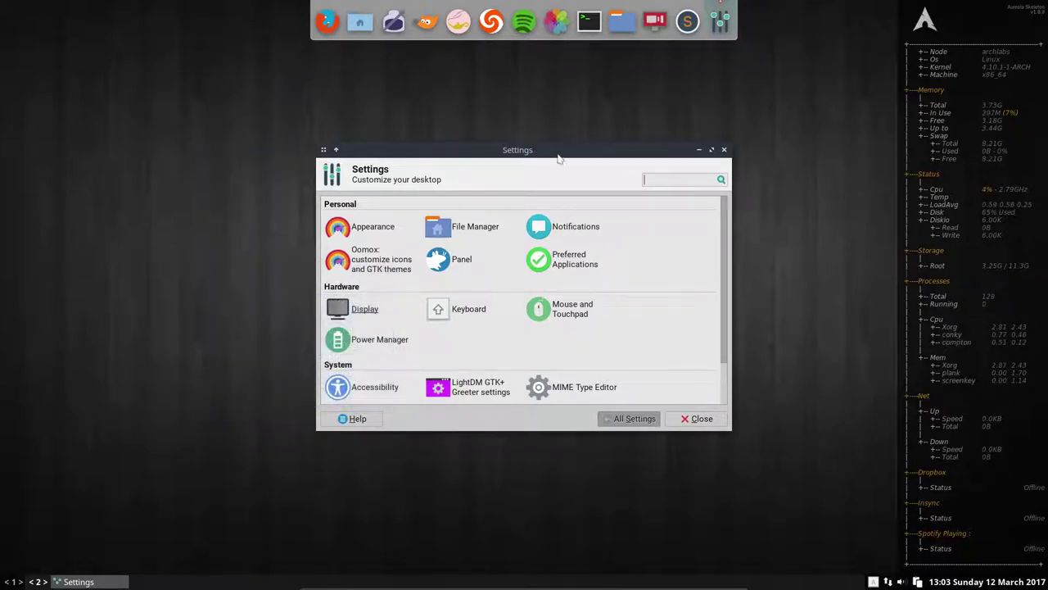
drag(553, 153, 590, 146)
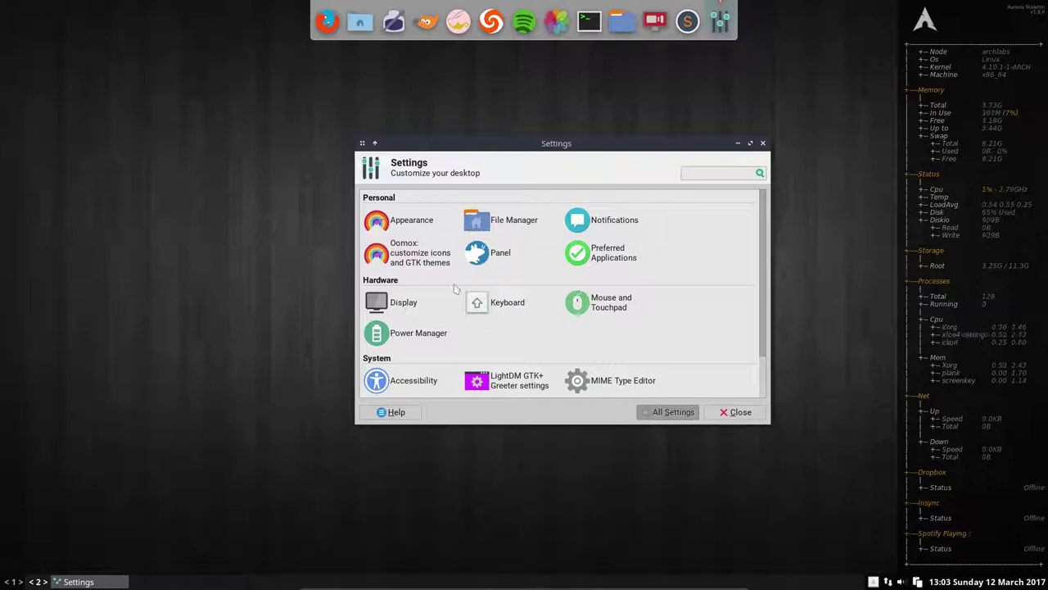
click(740, 412)
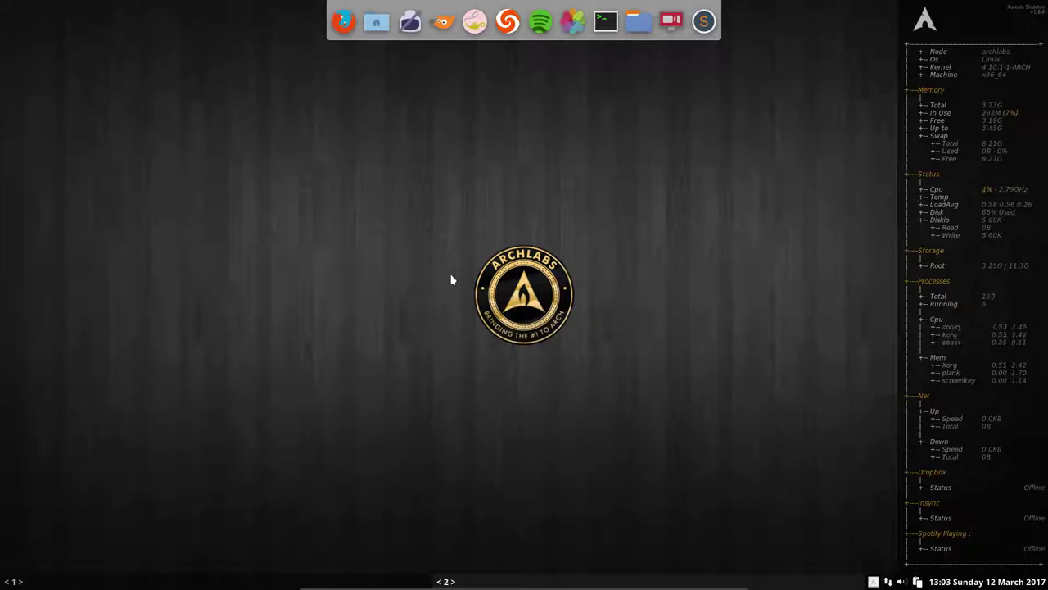
Look over the Configure and Preferences entries of the desktop menu, reconfigure Openbox, and reload it twice more.
right_click(302, 228)
mouse_move(332, 297)
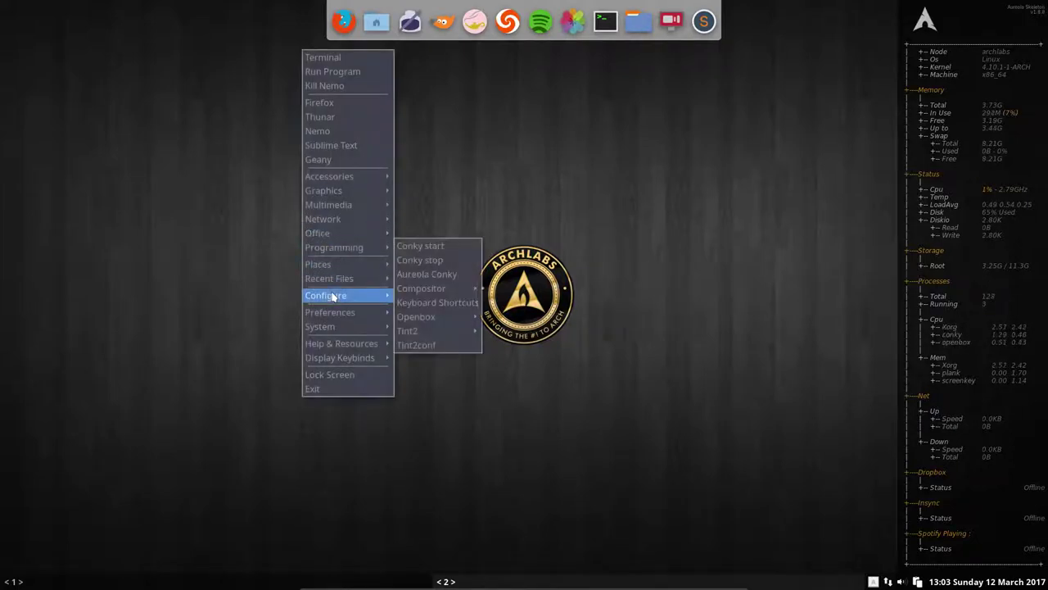
mouse_move(338, 315)
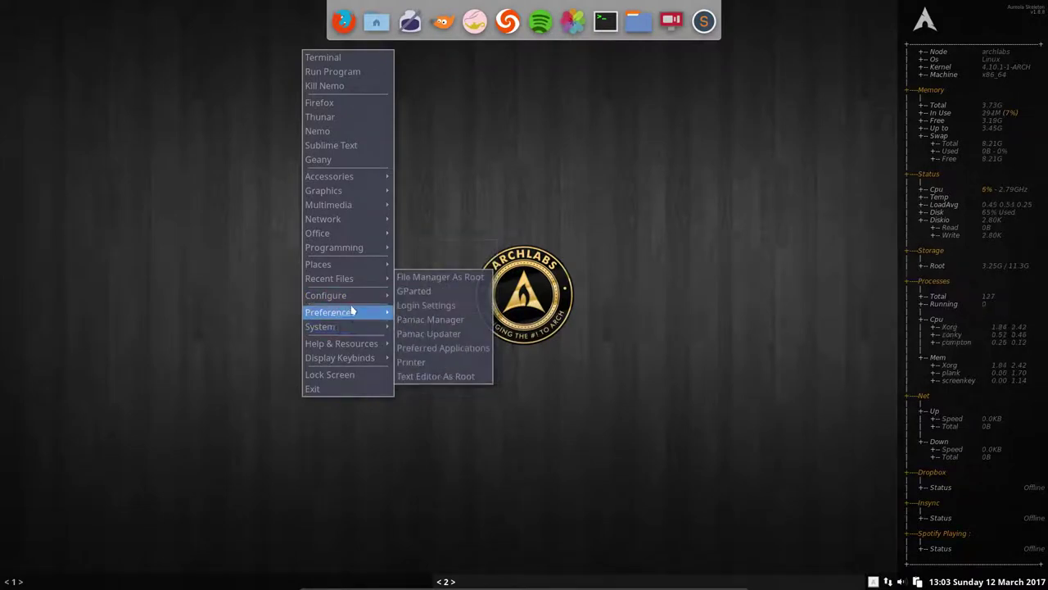
mouse_move(422, 316)
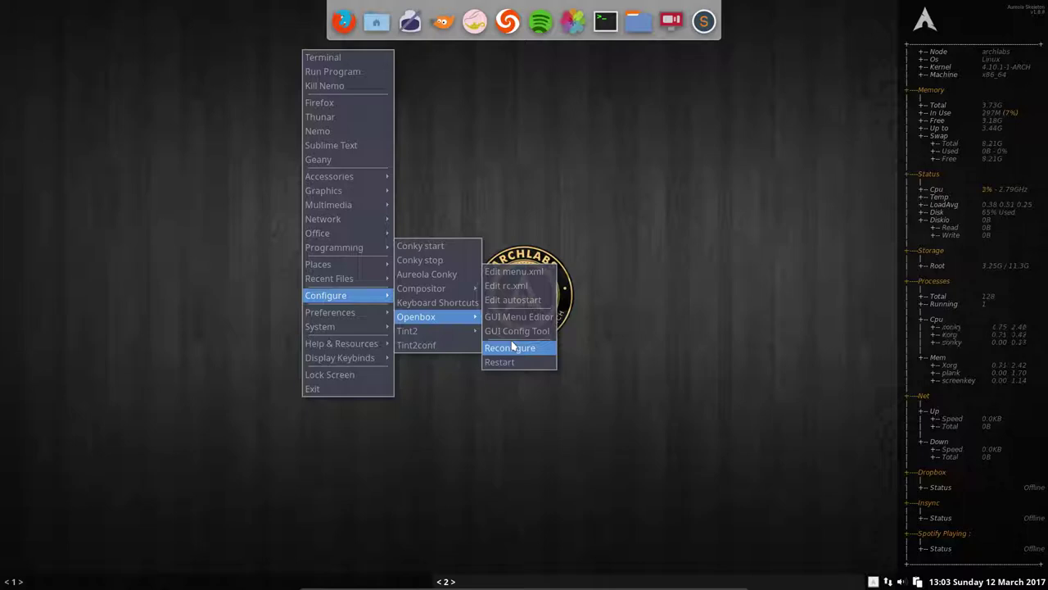
click(513, 347)
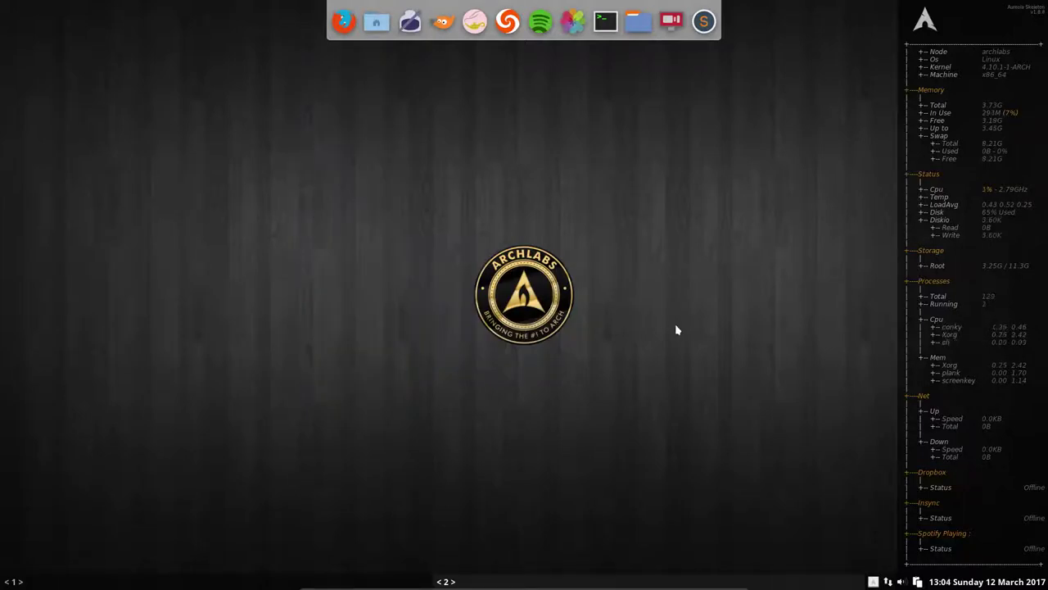
key(ctrl+shift+BackSpace)
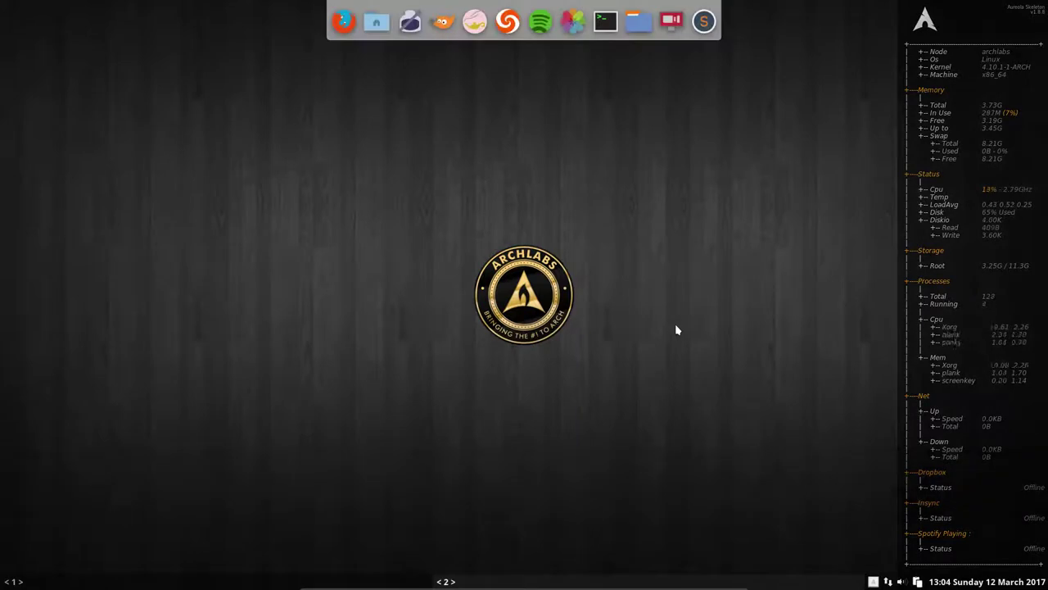
key(ctrl+shift+BackSpace)
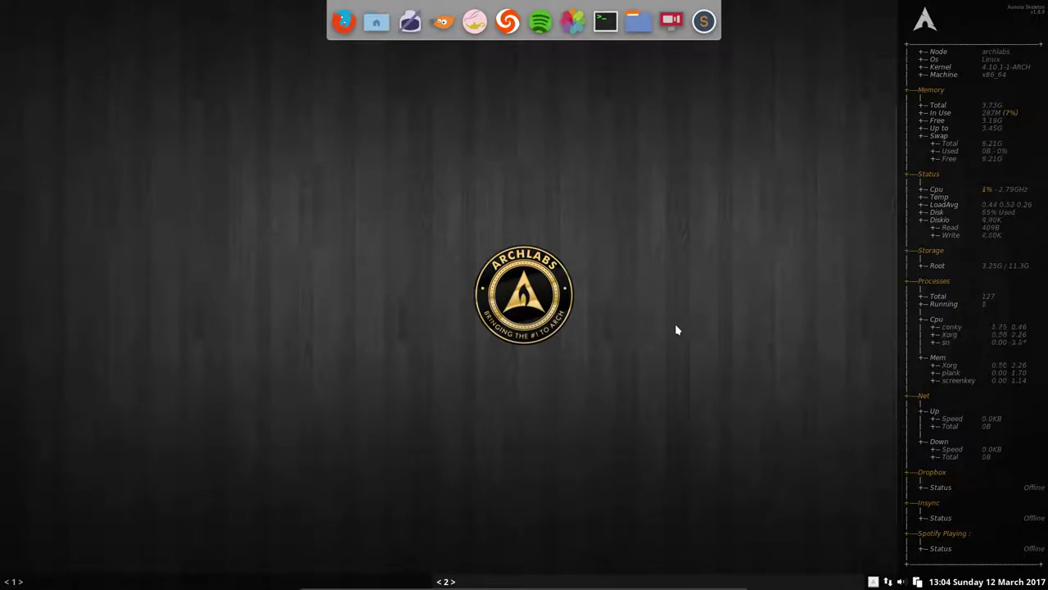
Open the home folder in the file manager and move its window near the centre of the desktop.
click(376, 25)
drag(442, 147, 533, 114)
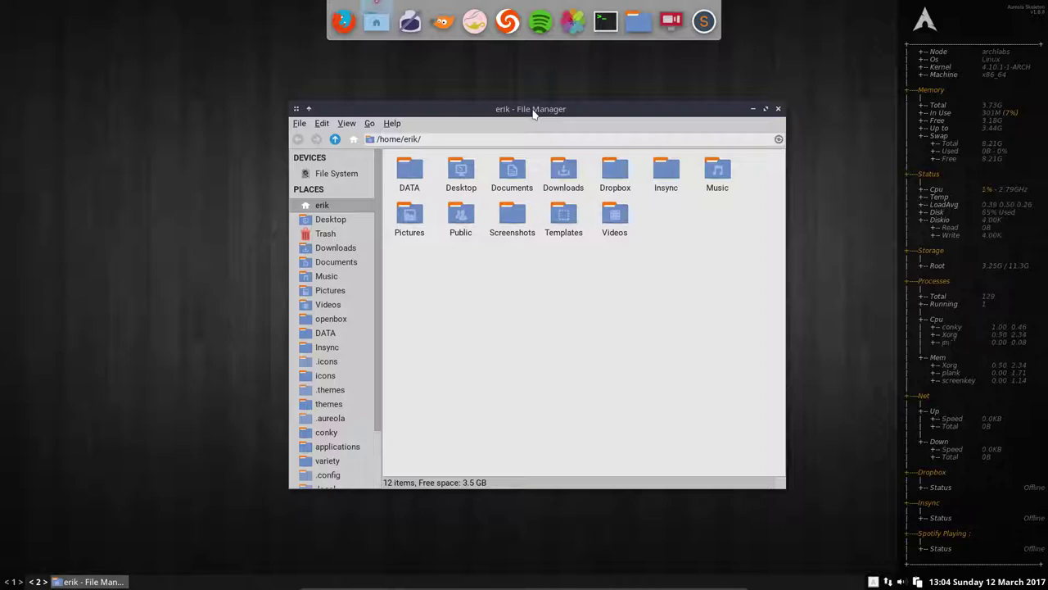
mouse_move(533, 113)
mouse_down()
mouse_move(508, 107)
mouse_move(540, 109)
mouse_up()
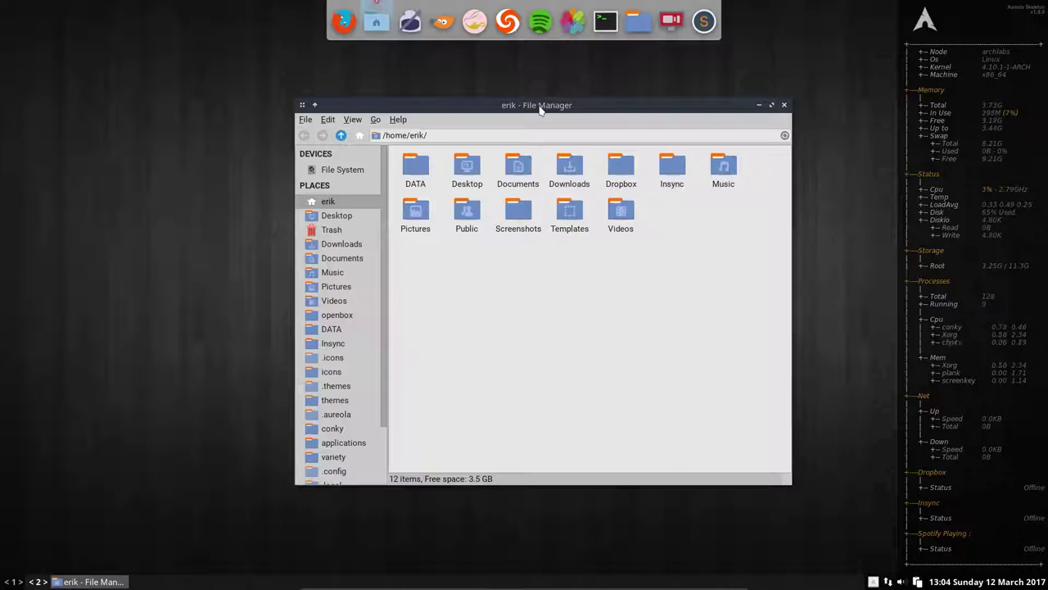
Tile the file manager window clockwise through every desktop quarter and half from the lower-left quarter, ending with it filling the desktop.
key(super+1)
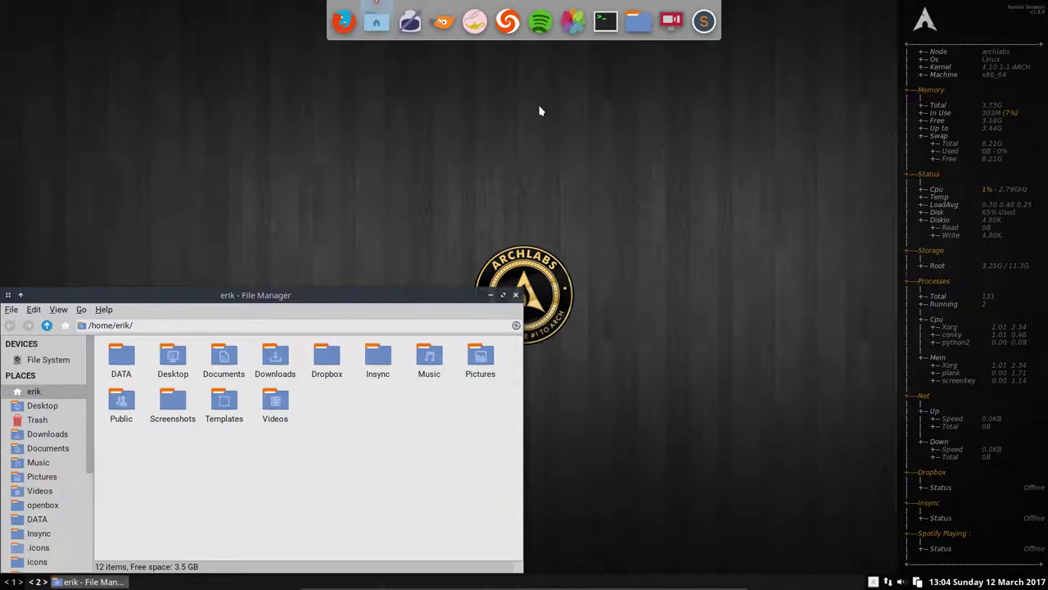
key(super+4)
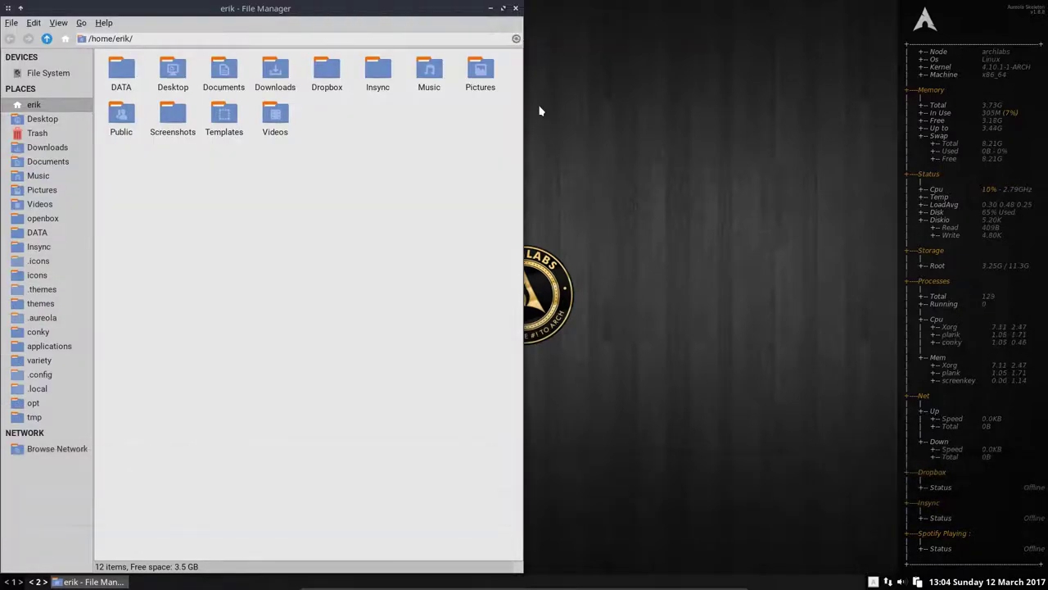
key(super+7)
key(super+8)
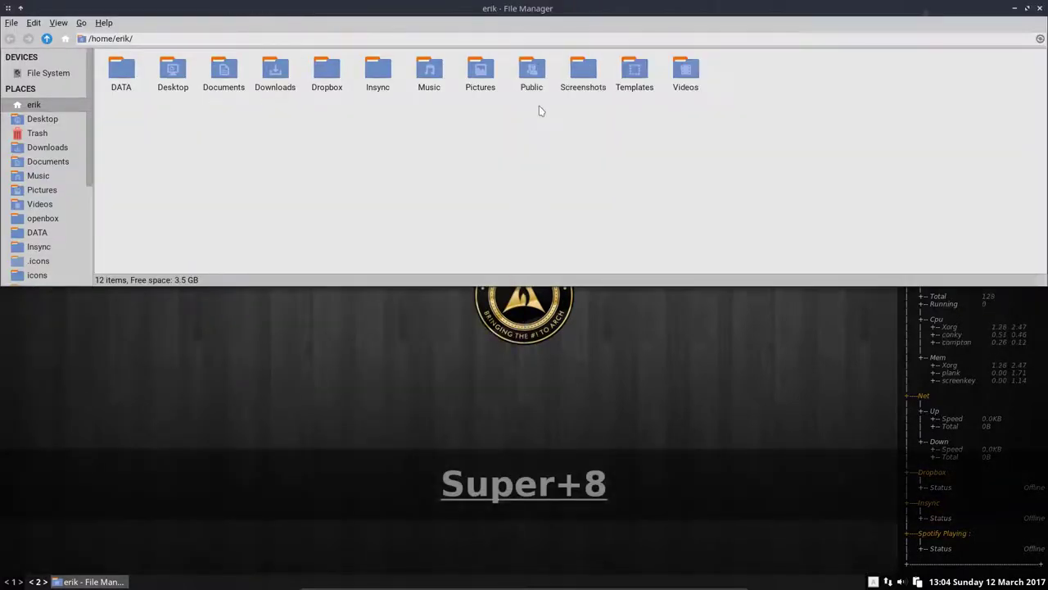
key(super+9)
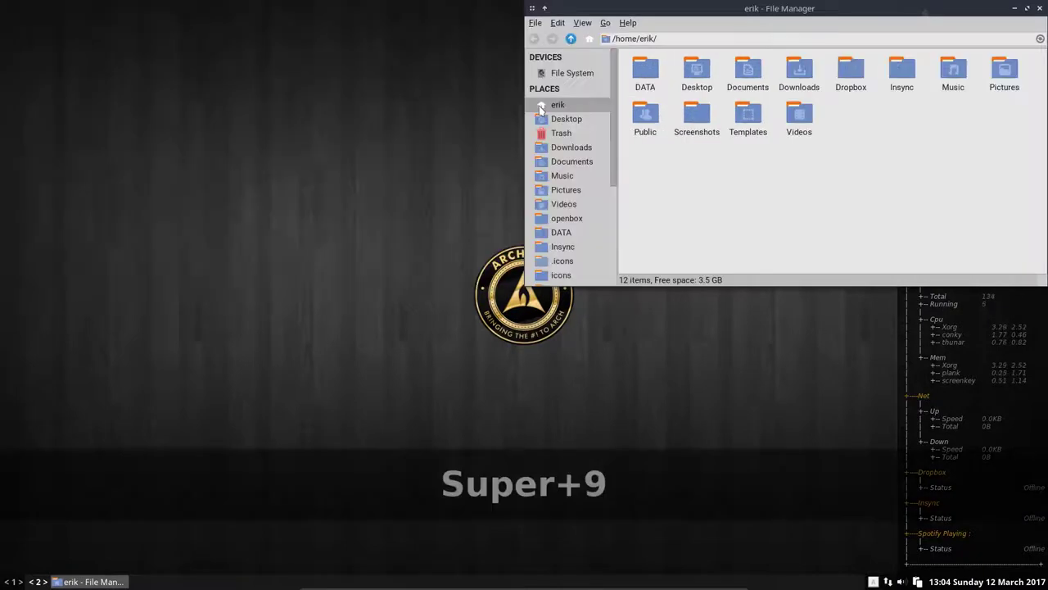
key(super+6)
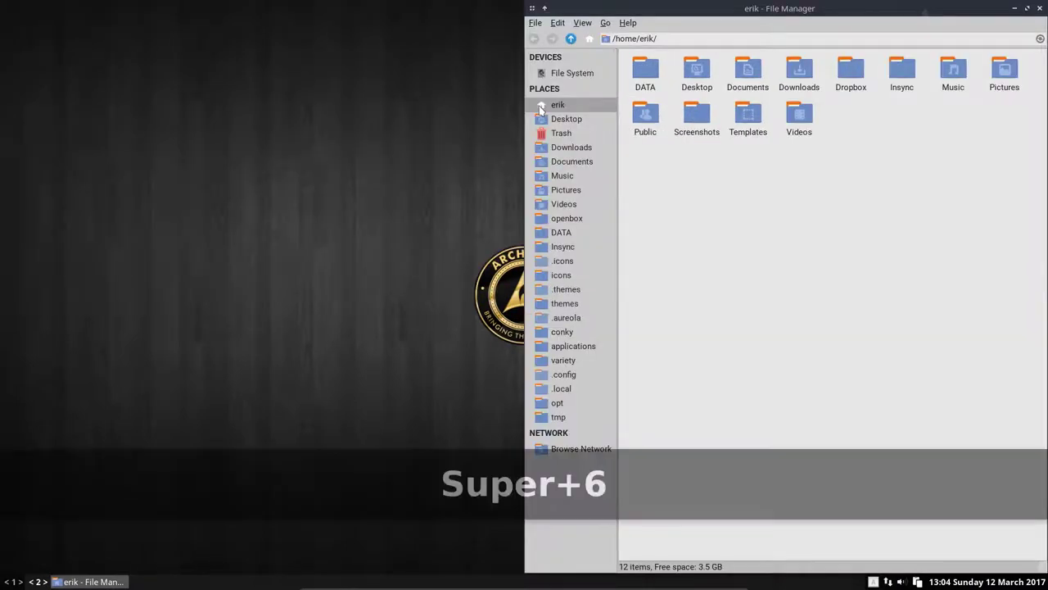
key(super+3)
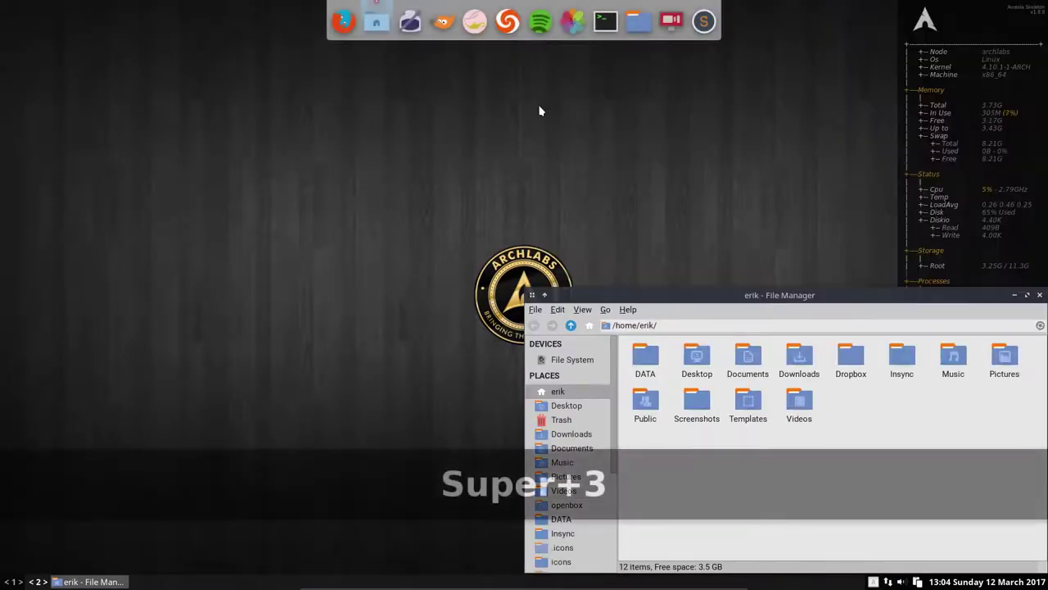
key(super+2)
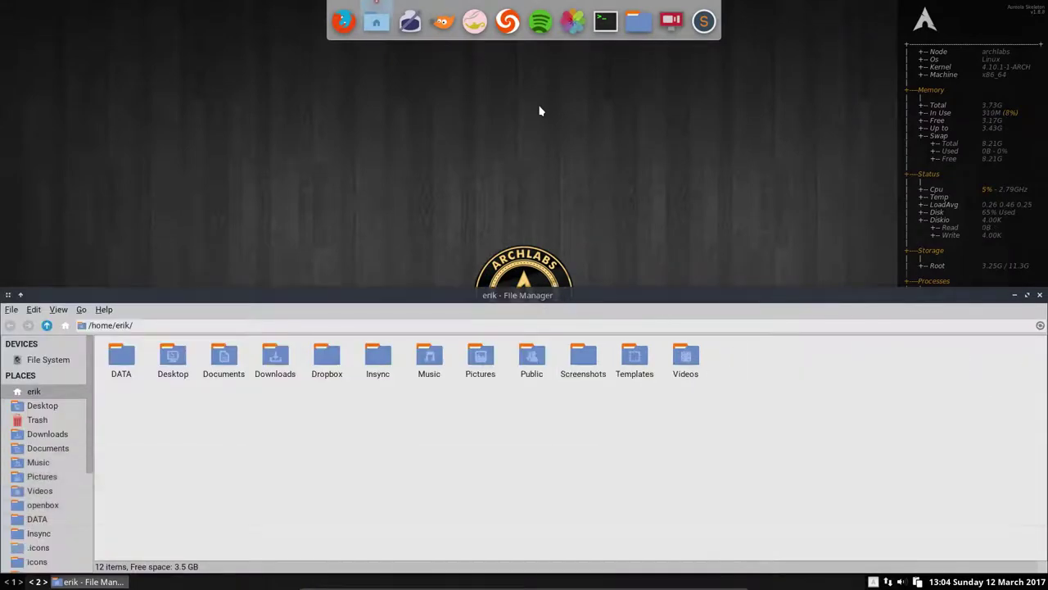
key(super+5)
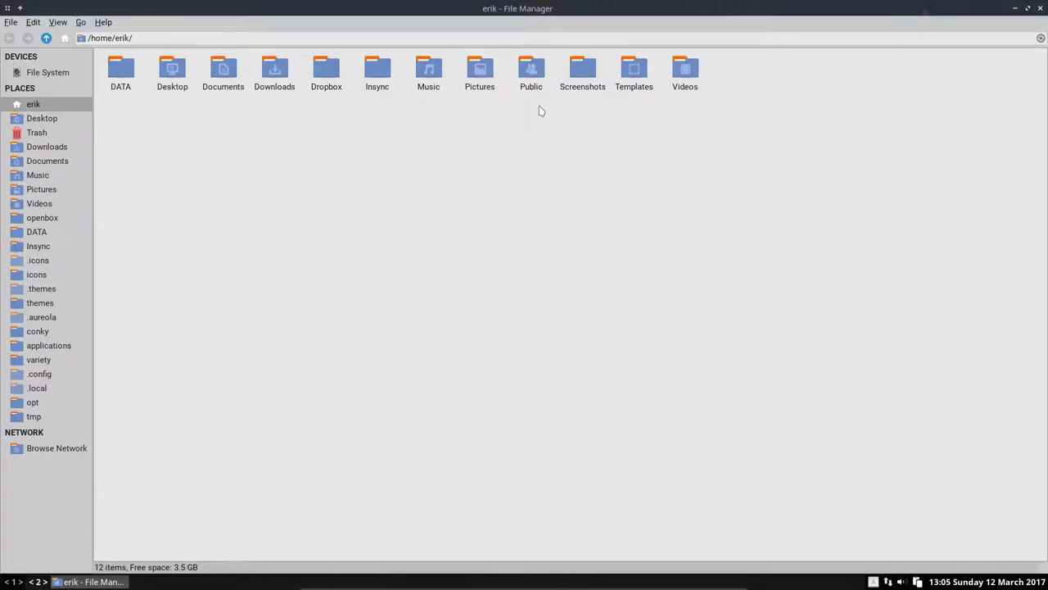
Retile the file manager window in rapid, mixed order among desktop halves, quarters and full size, ending on the right half.
key(super+4)
key(super+7)
key(super+4)
key(super+5)
key(super+8)
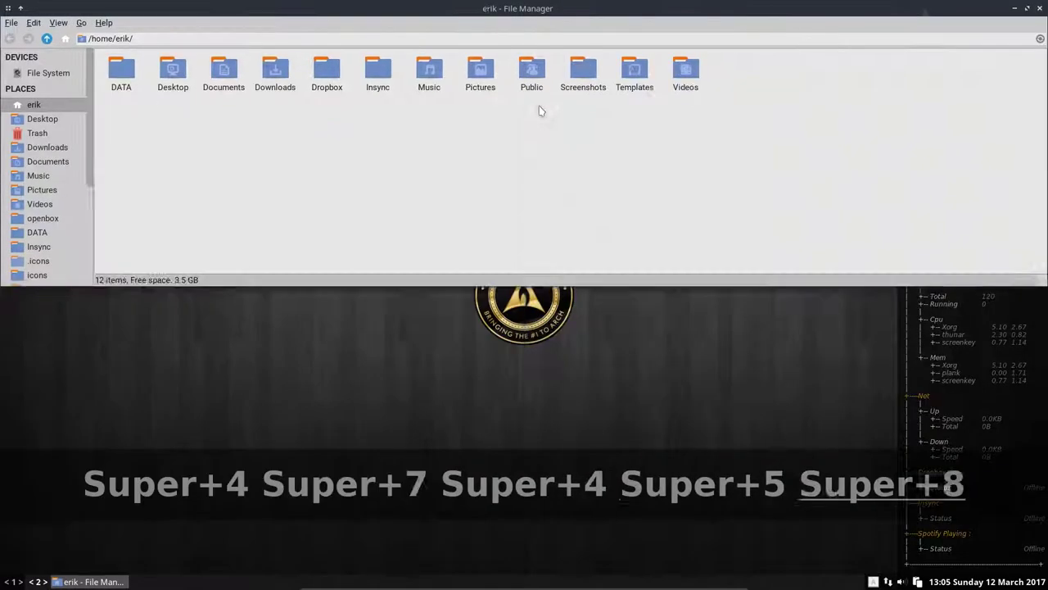
key(super+5)
key(super+6)
key(super+4)
key(super+5)
key(super+4)
key(super+5)
key(super+2)
key(super+3)
key(super+1)
key(super+3)
key(super+2)
key(super+1)
key(super+6)
key(super+3)
key(super+4)
key(super+9)
key(super+4)
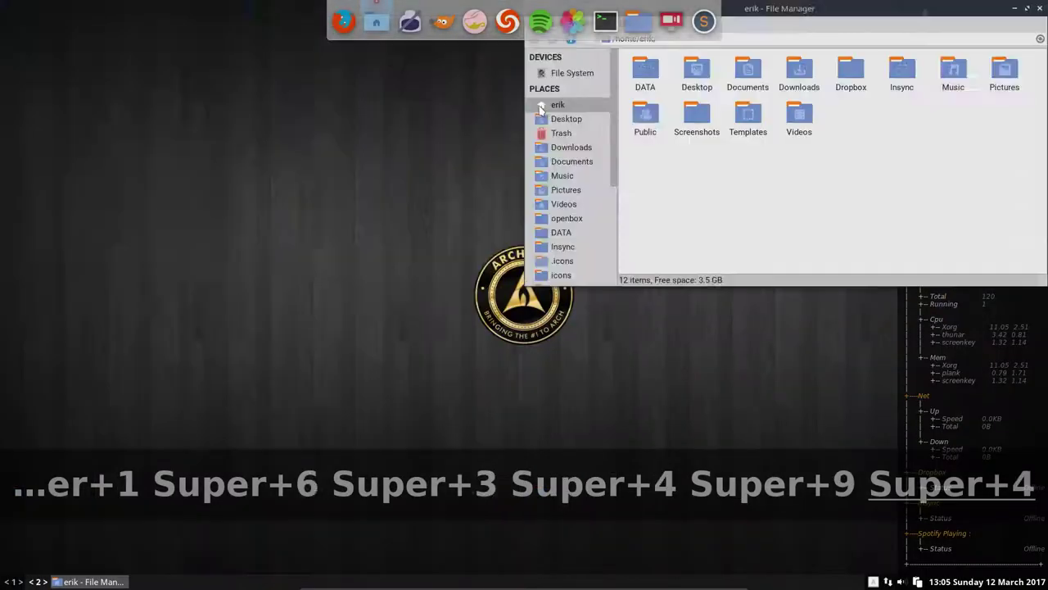
key(super+9)
key(super+8)
key(super+6)
key(super+4)
key(super+6)
key(super+1)
key(super+5)
key(super+6)
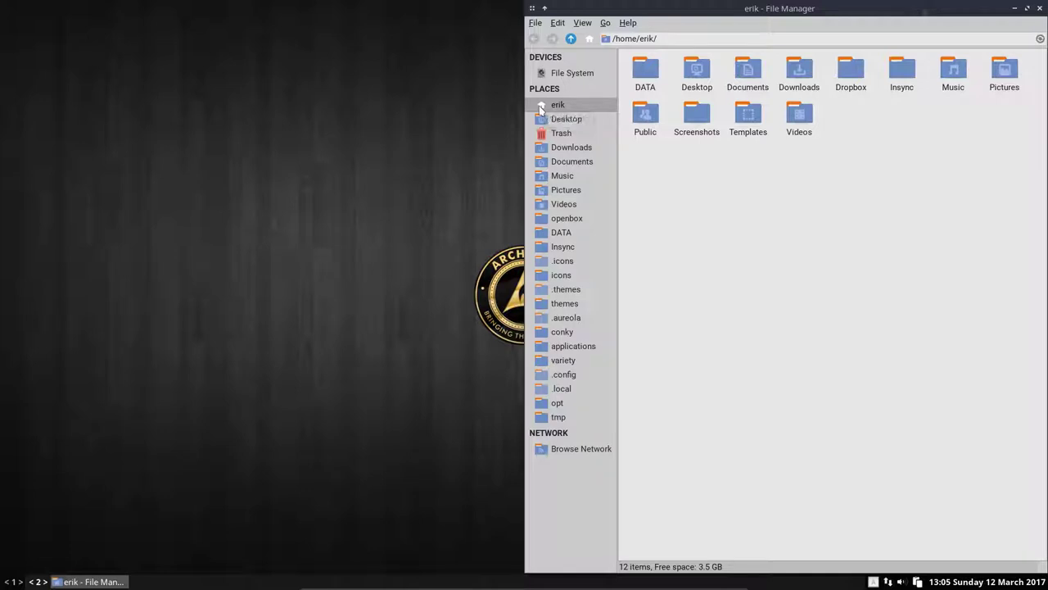
Maximize and restore the file manager window, and cycle it through right-side and left-side column widths, ending in a narrow left column.
key(super+Up)
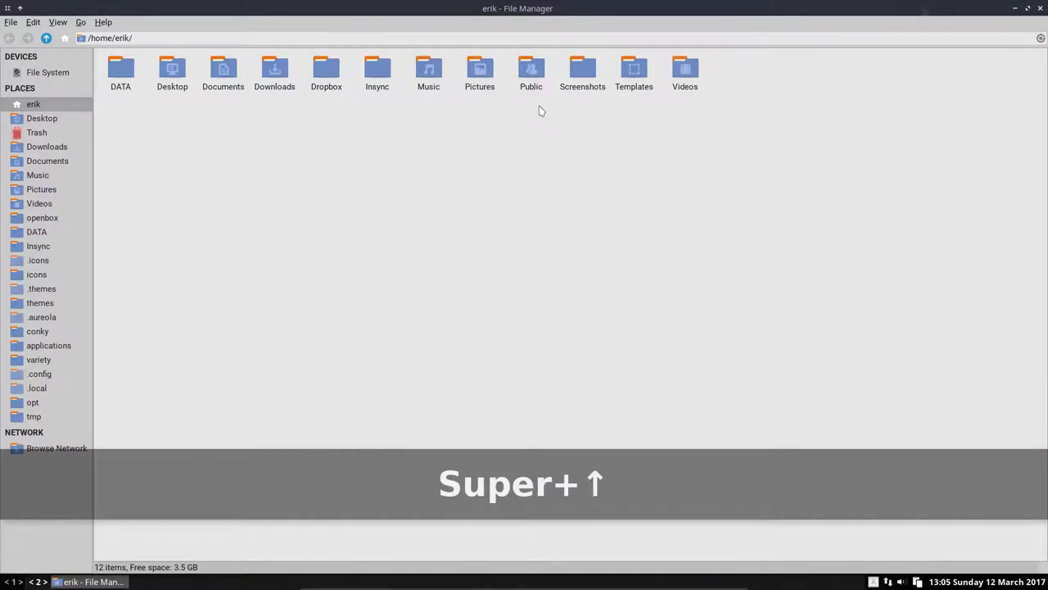
key(super+Down)
key(super+Left)
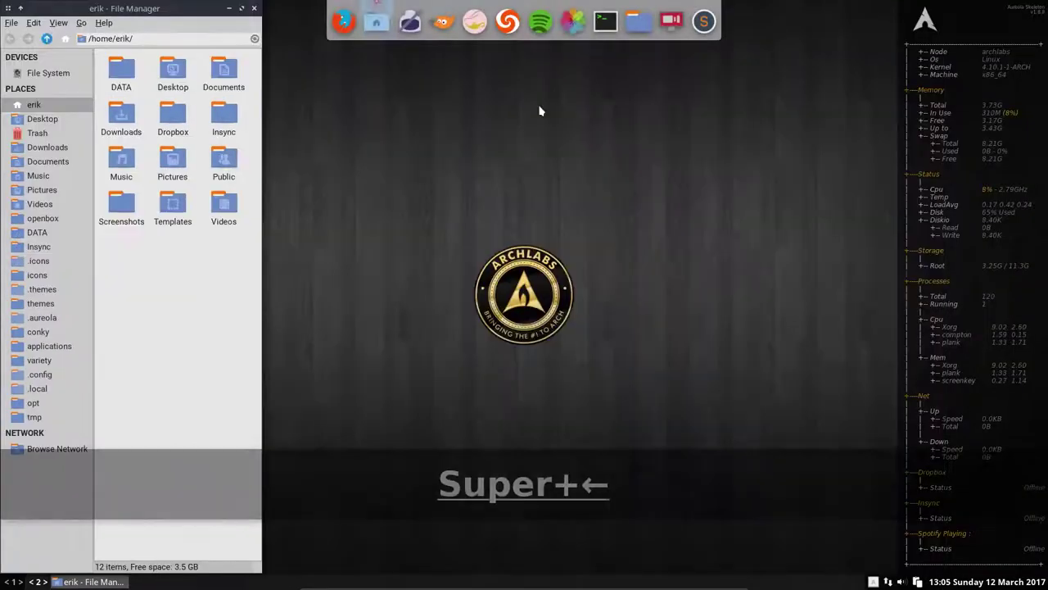
key(super+Right)
key(super+Right)
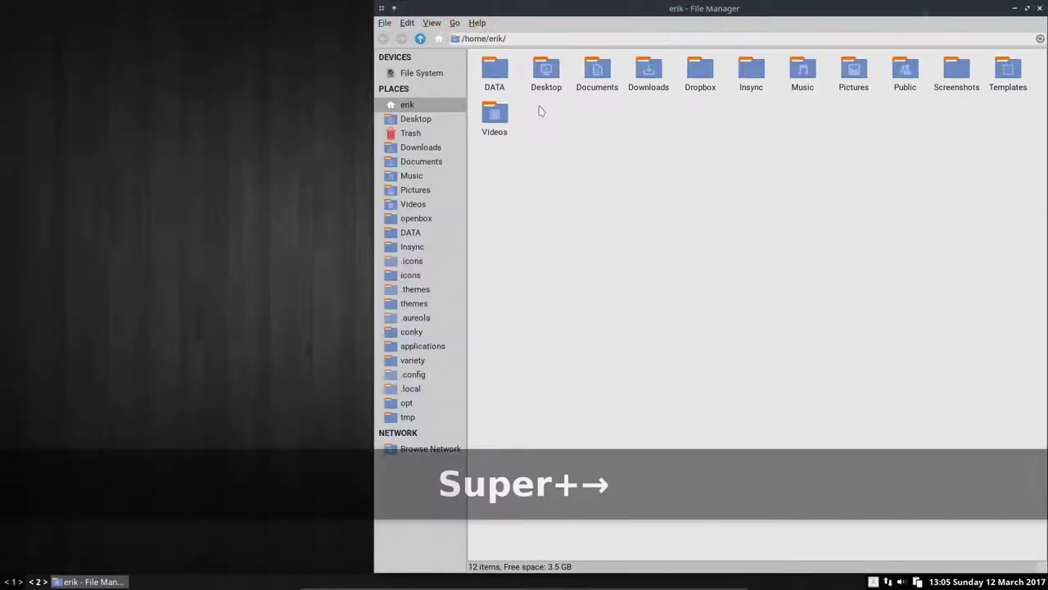
key(super+Right)
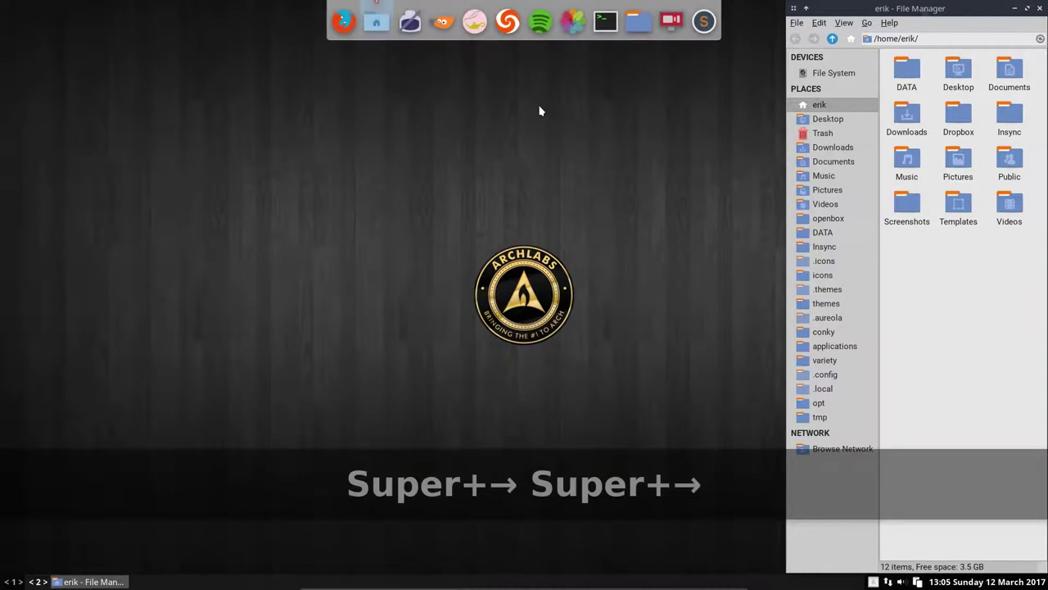
key(super+Left)
key(super+Left)
key(super+Left)
key(super+Left)
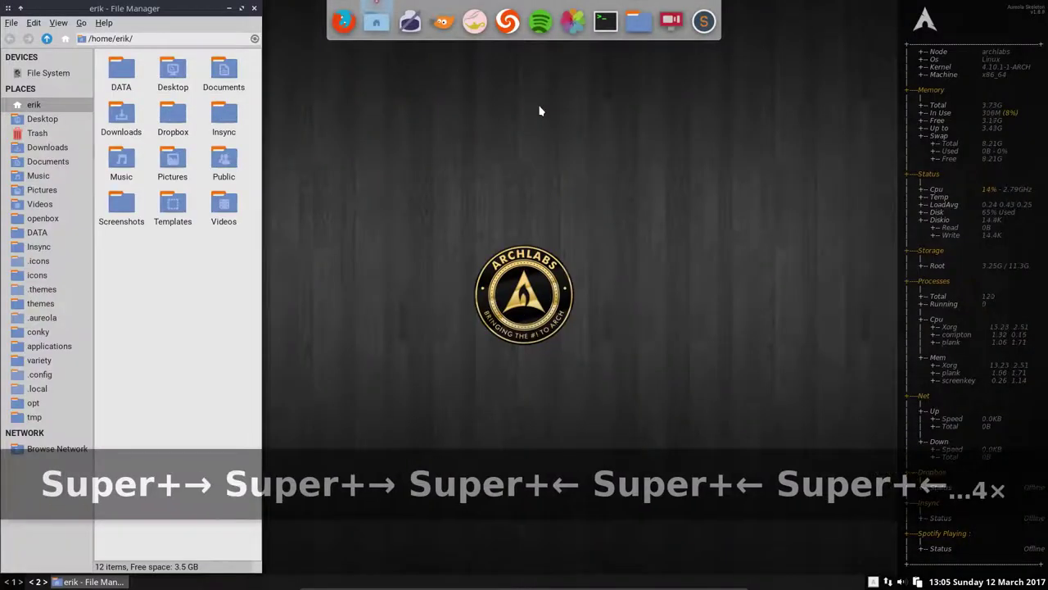
Toggle the file manager window between maximized and its smaller centred size, and minimize it.
key(super+Up)
key(super+Down)
key(super+Up)
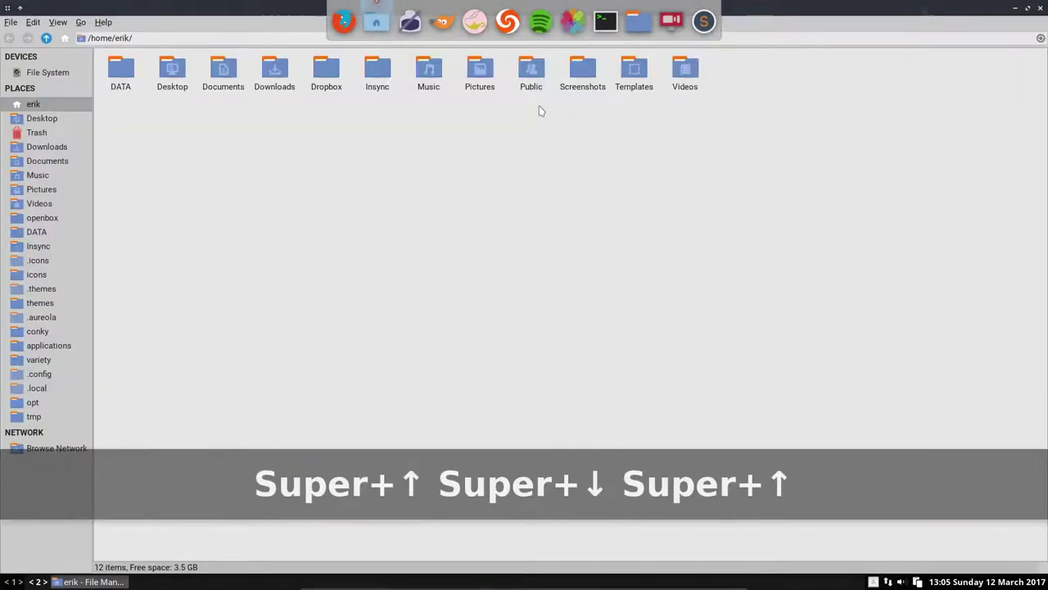
key(super+Down)
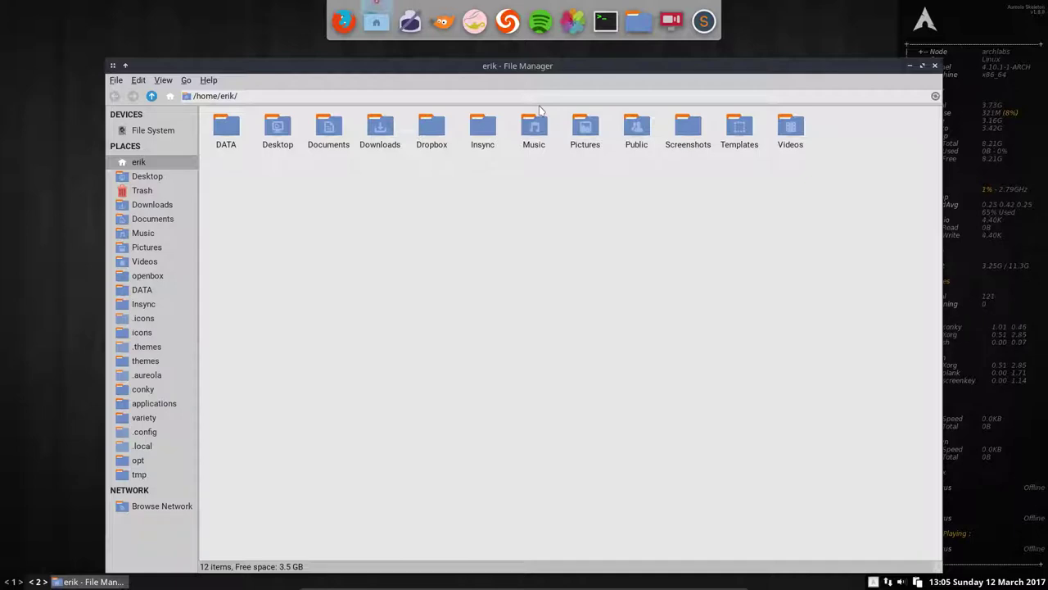
click(910, 66)
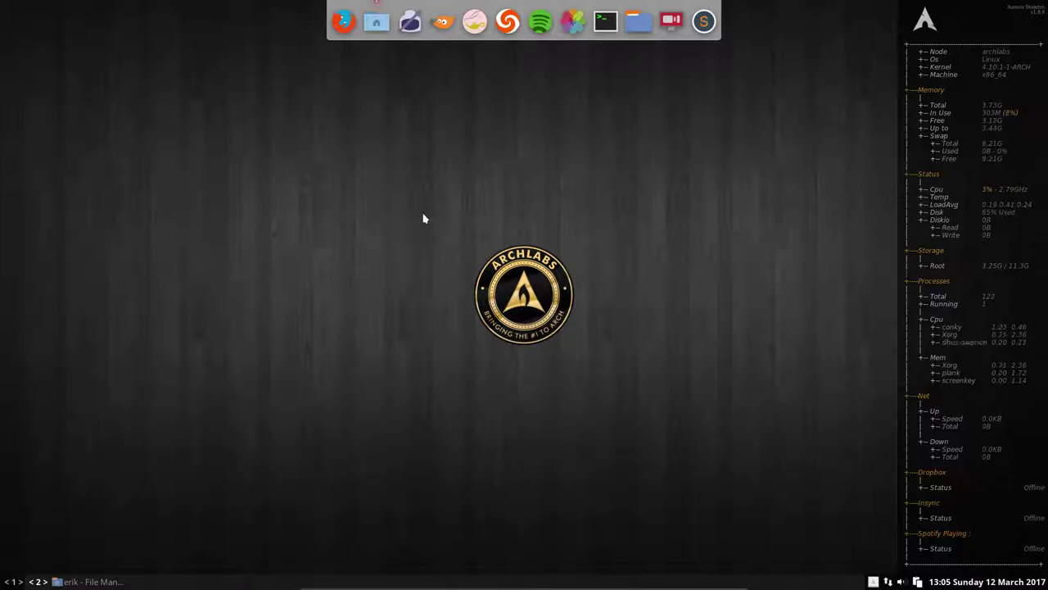
Find variety in the application launcher by entering var, and start it.
key(super+d)
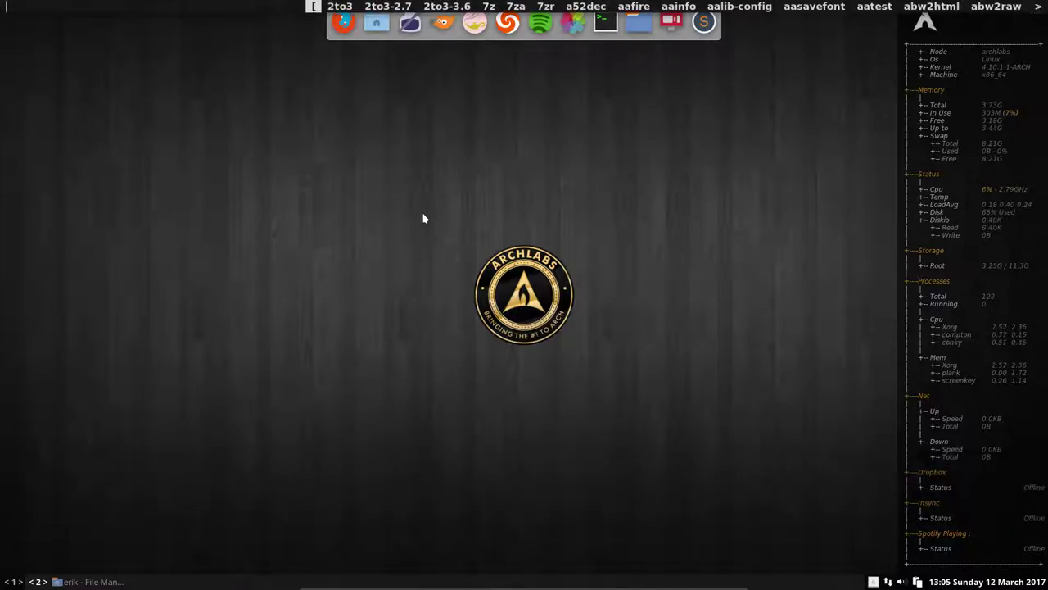
text(var)
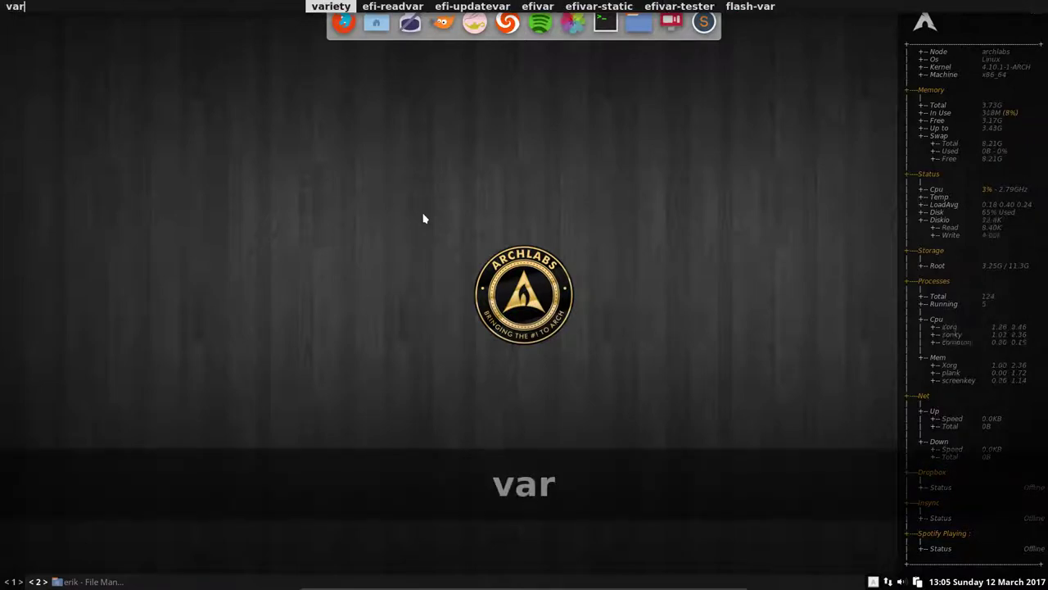
key(Return)
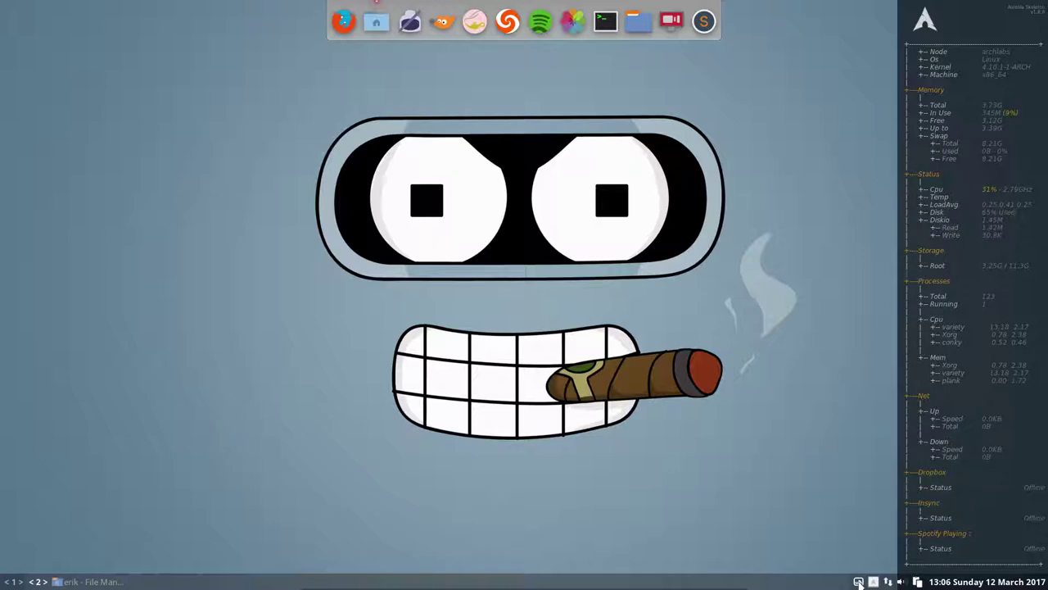
Change to Variety's next wallpaper and go back to the previous one.
key(super+n)
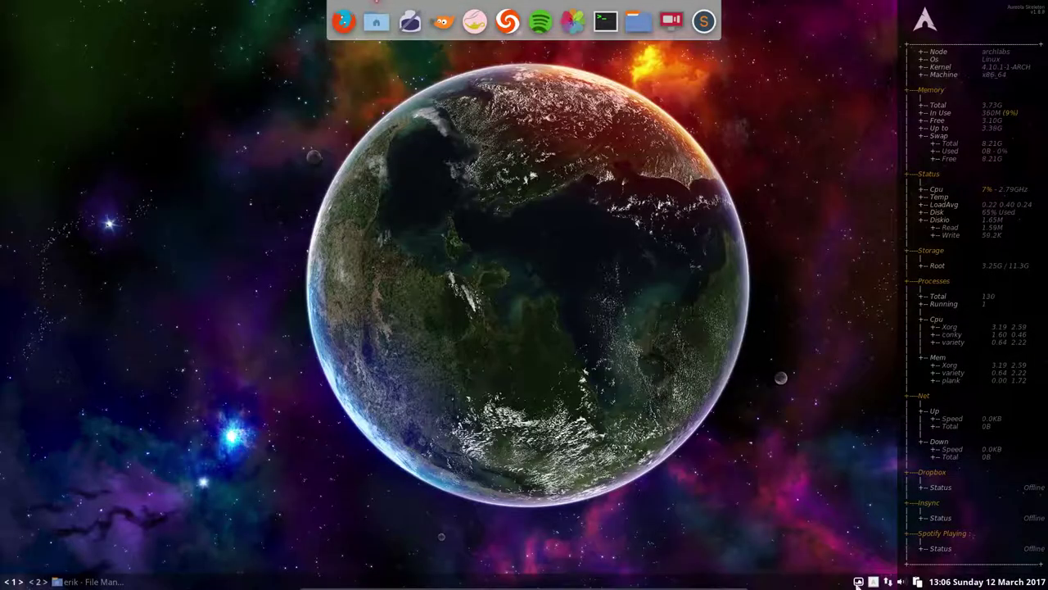
click(857, 582)
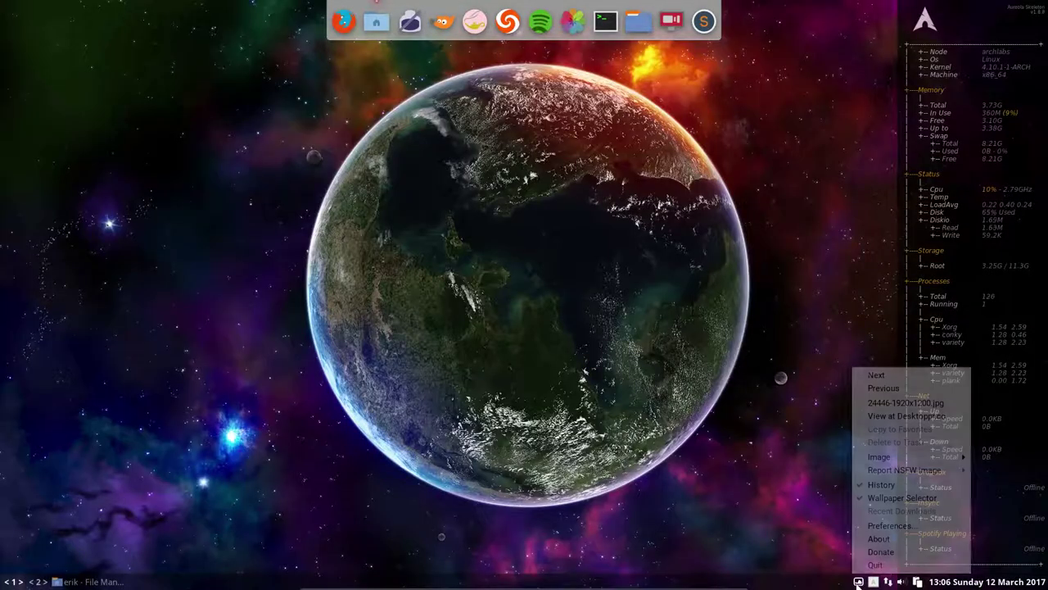
click(894, 390)
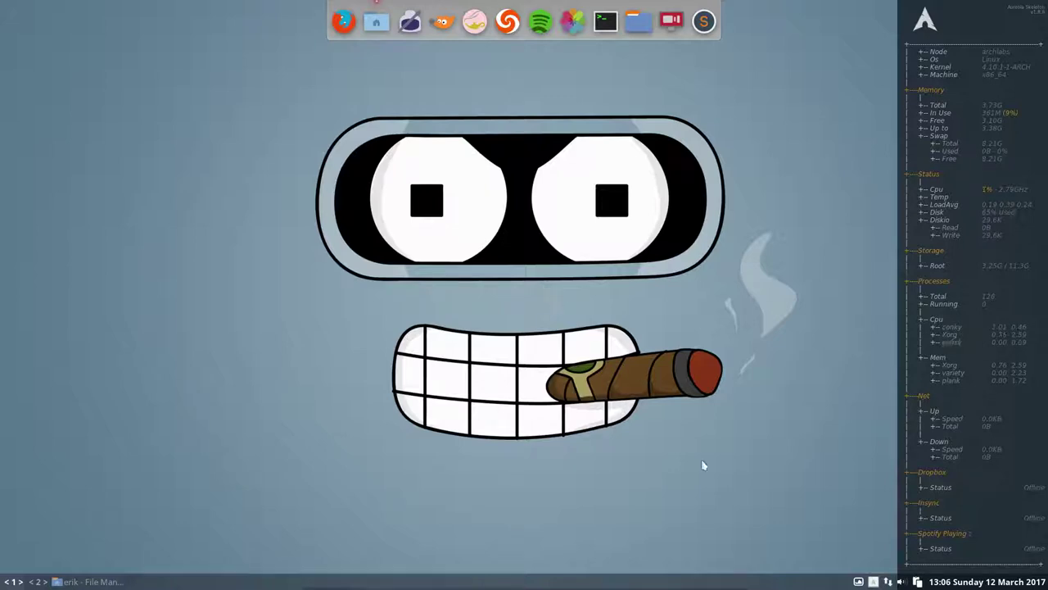
Show Variety's Wallpaper Selector strip of thumbnails on the desktop.
click(873, 582)
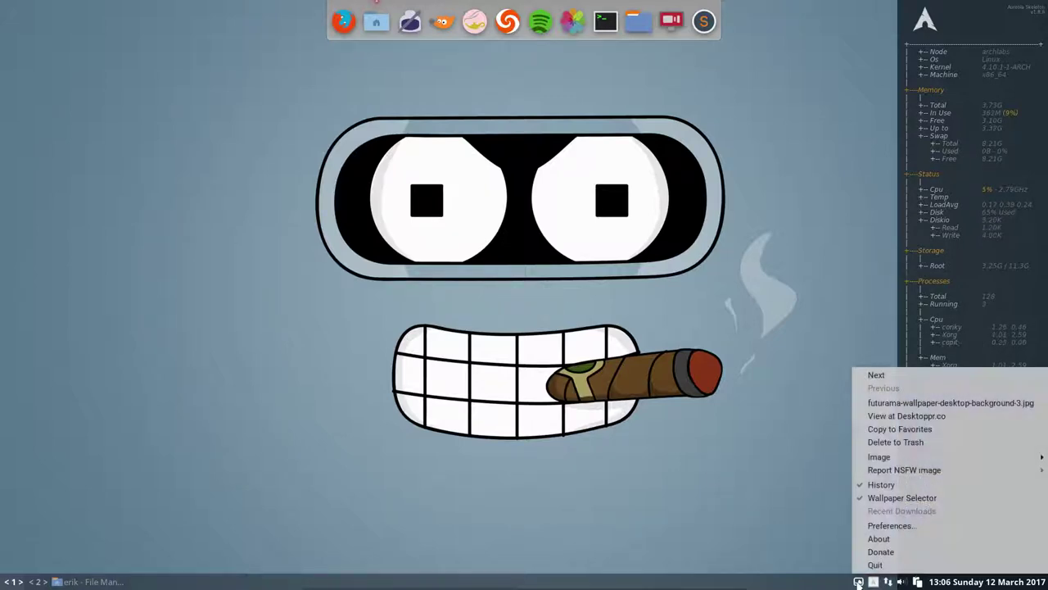
click(886, 496)
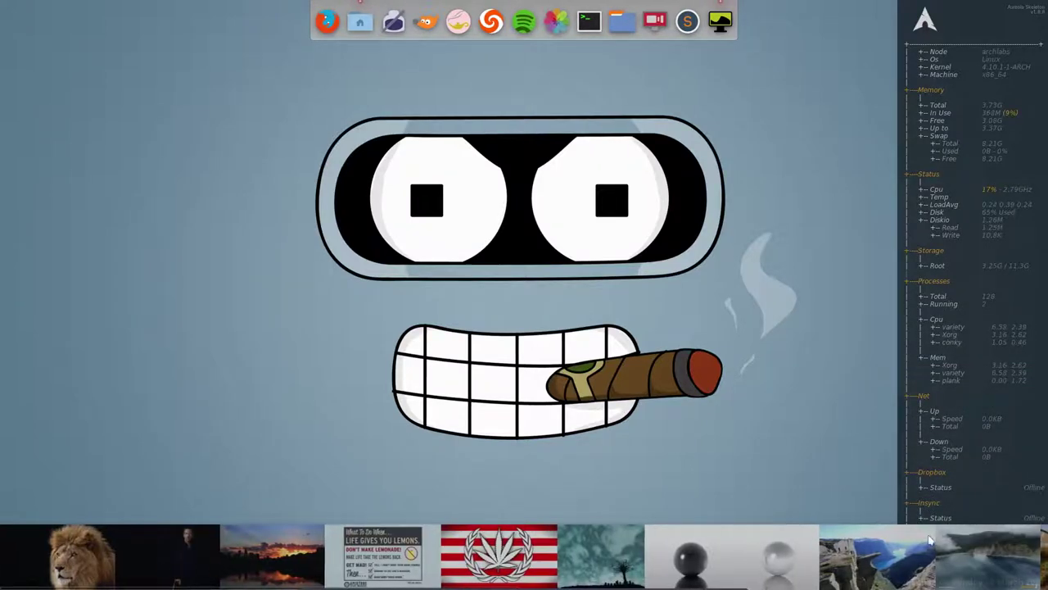
Browse the Wallpaper Selector strip and apply the sunlit metal fence wallpaper.
scroll(930, 541, down, 10)
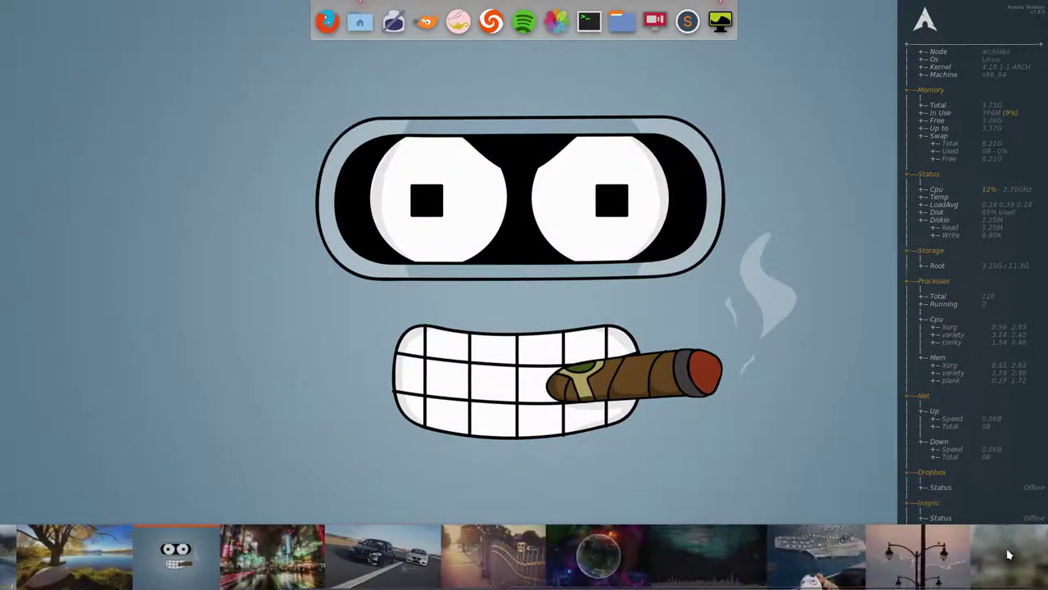
click(510, 563)
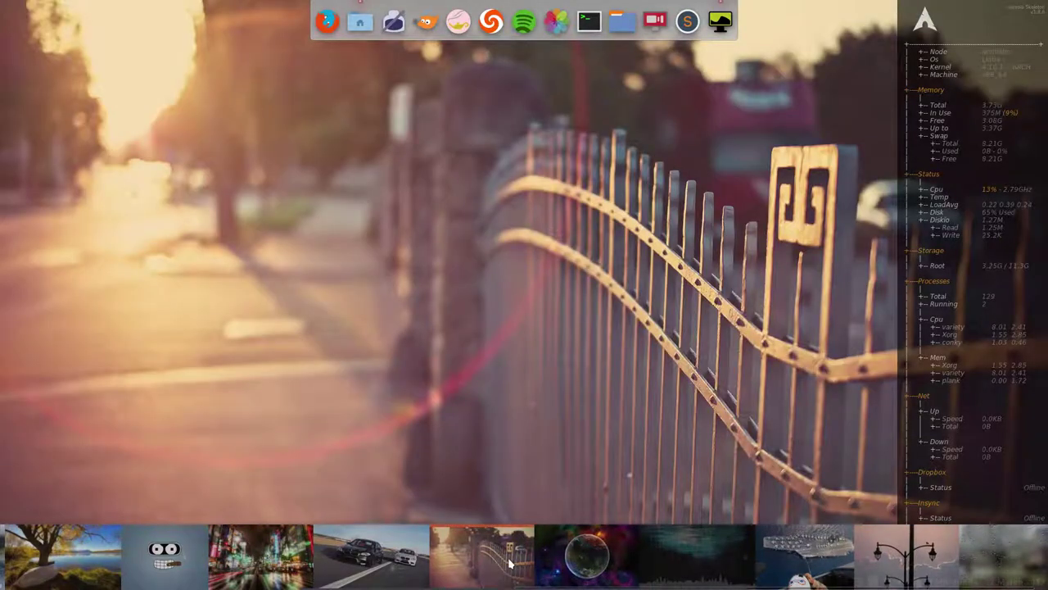
scroll(509, 563, down, 1)
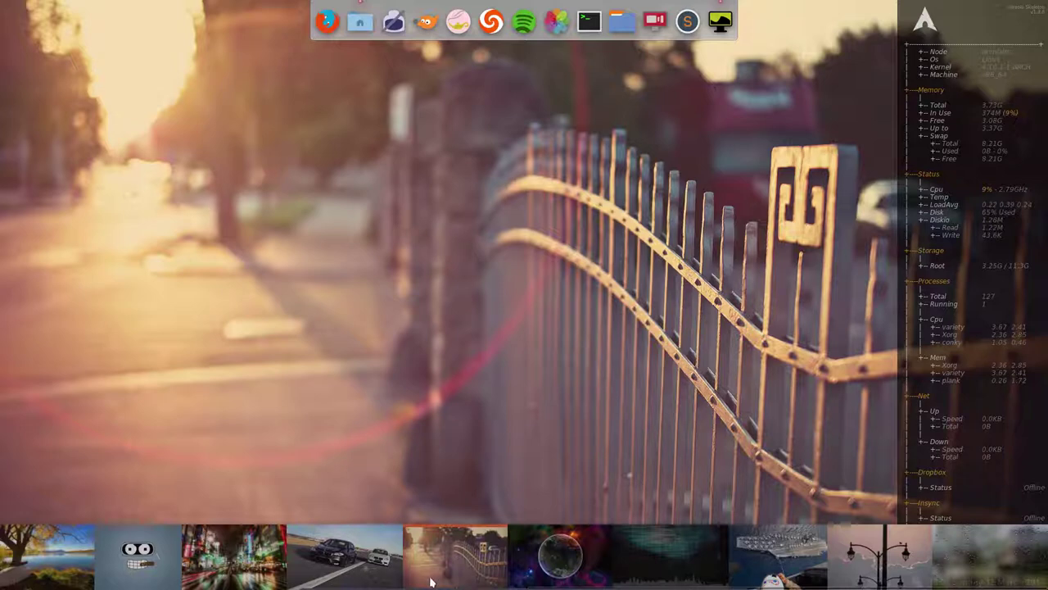
Apply the cartoon robot face wallpaper from the selector strip and close the strip.
scroll(203, 581, up, 1)
click(199, 582)
right_click(393, 565)
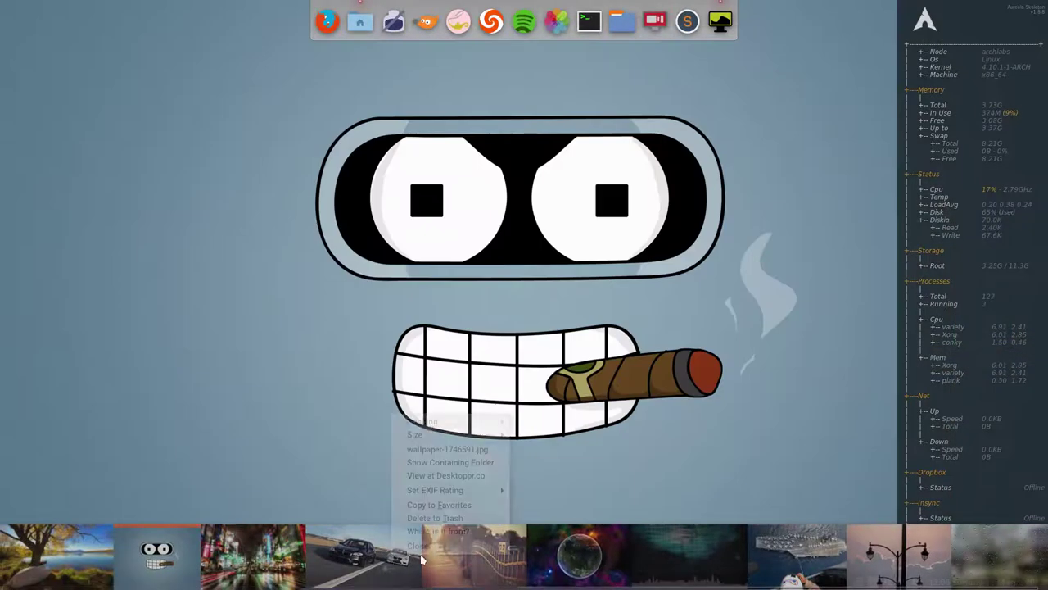
click(492, 464)
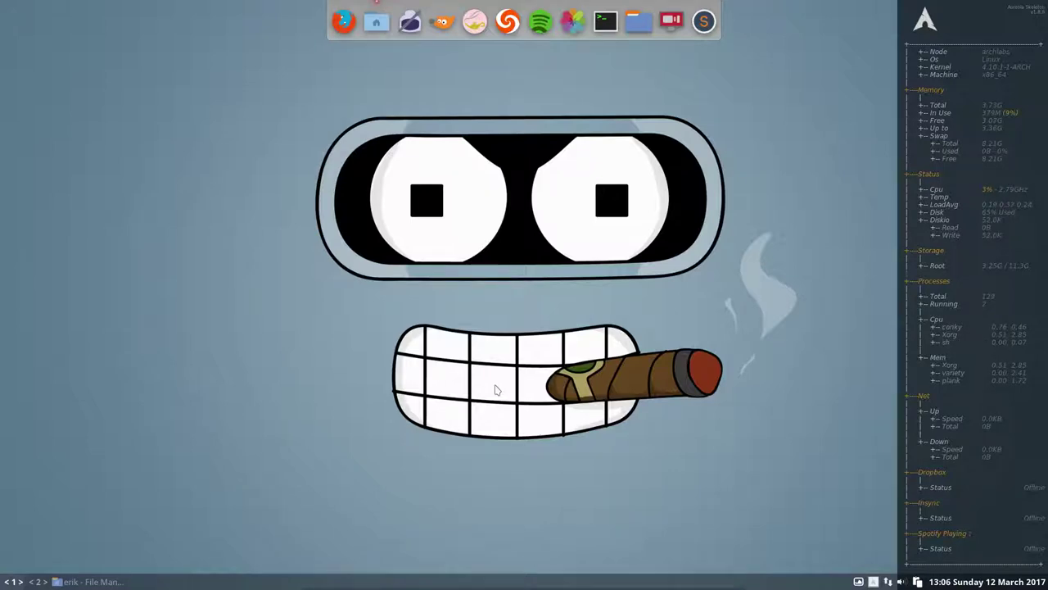
Copy the robot face wallpaper to Variety's favorites, and send the next two wallpapers to the trash.
key(alt+f)
key(alt+Right)
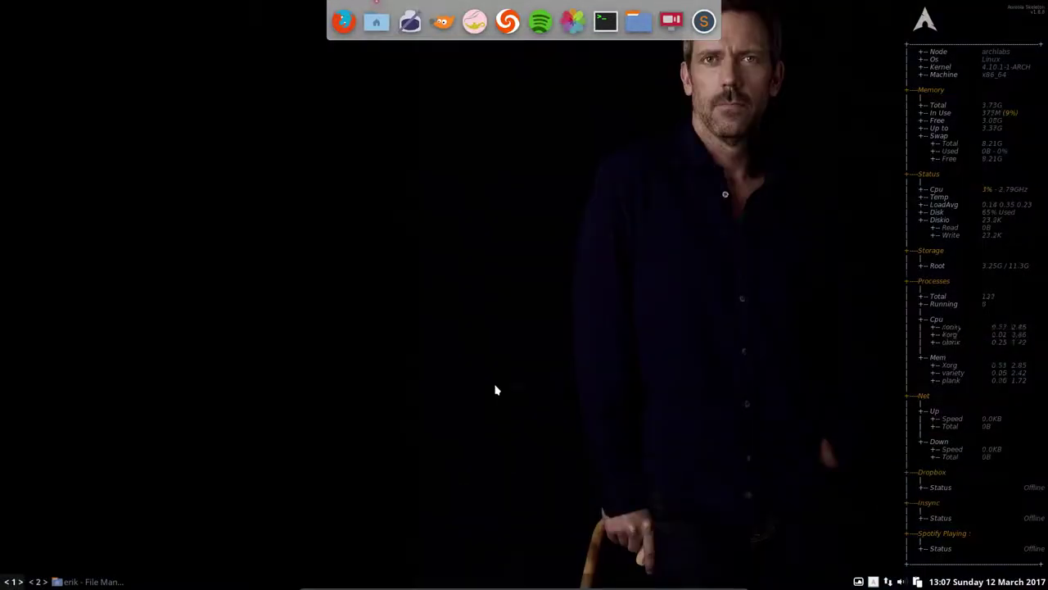
key(alt+t)
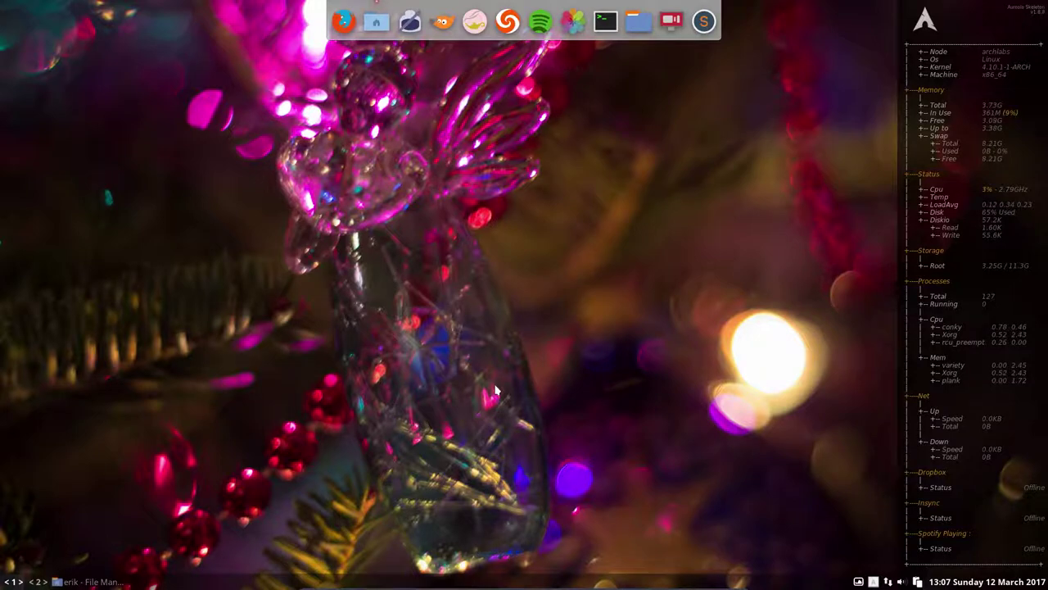
key(alt+t)
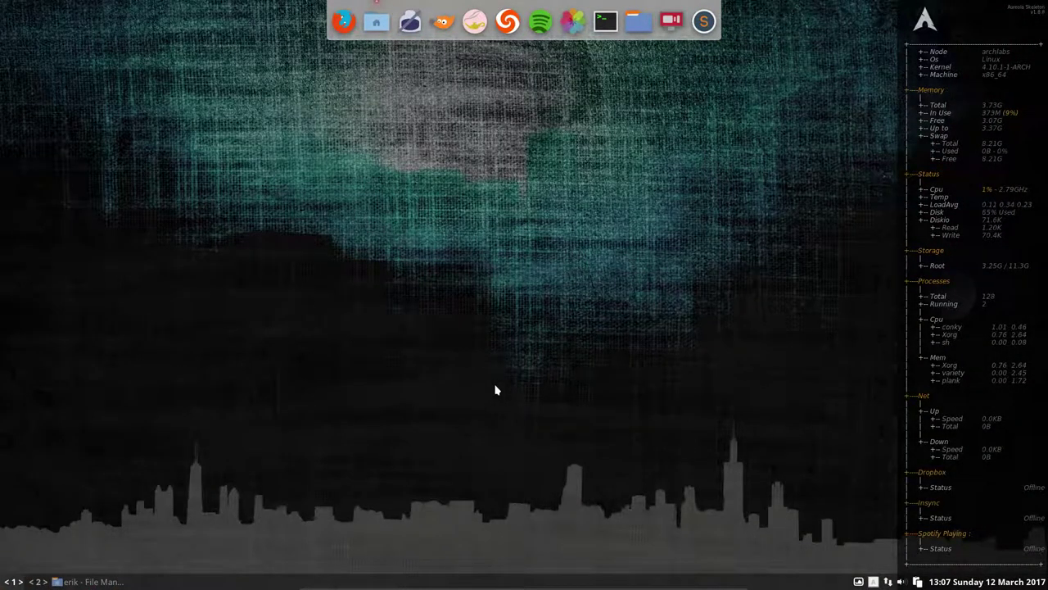
Return to the robot face wallpaper with Variety's previous and next commands, and pause and resume the automatic wallpaper changes.
key(alt+p)
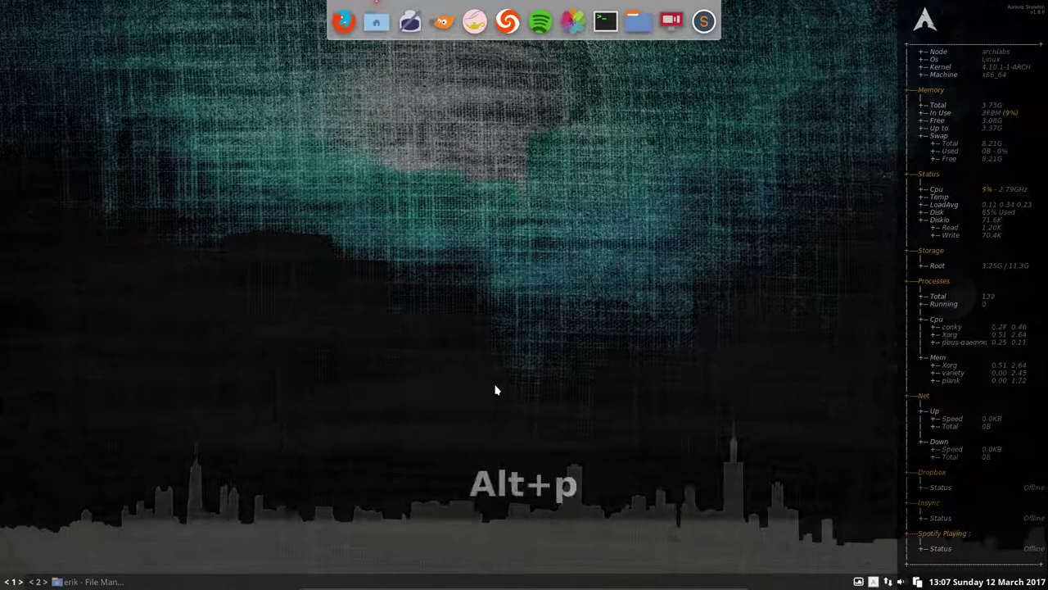
key(alt+n)
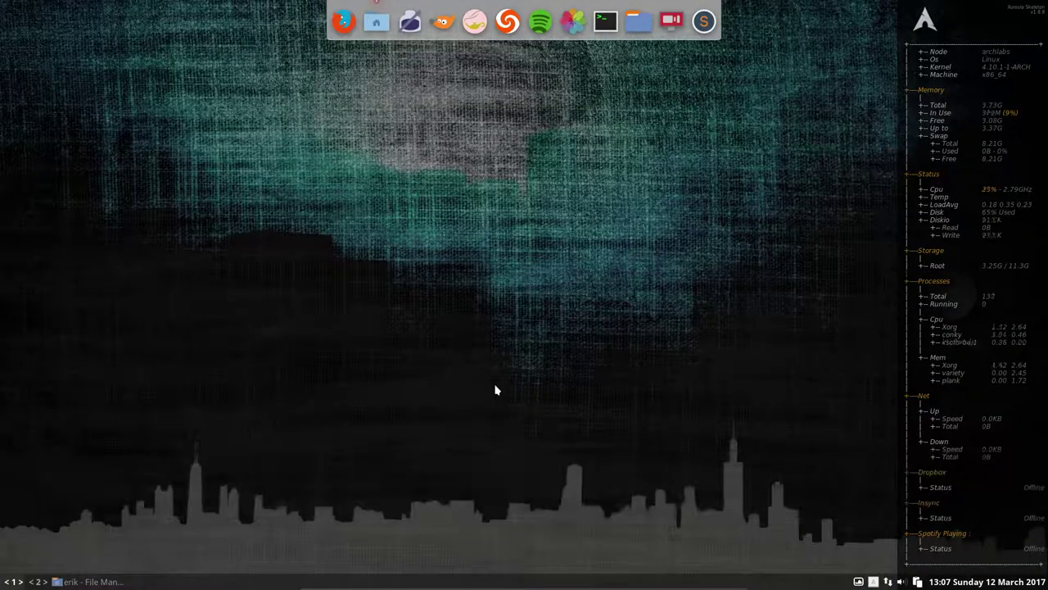
key(alt+Left)
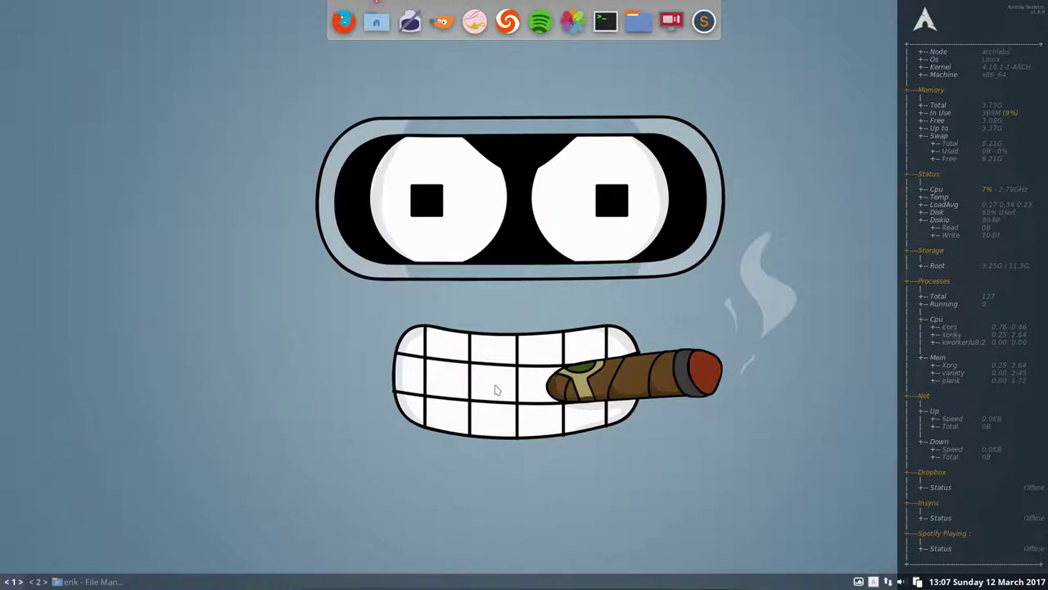
key(alt+Up)
key(alt+Down)
Show the Openbox Logout screen with its session options and cancel it.
key(super+Pause)
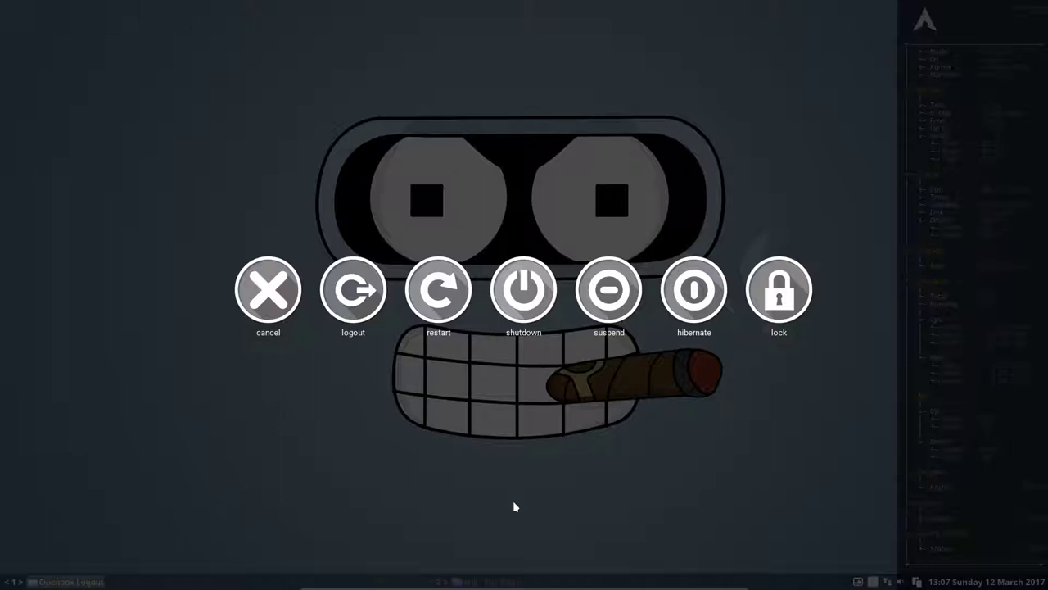
key(Escape)
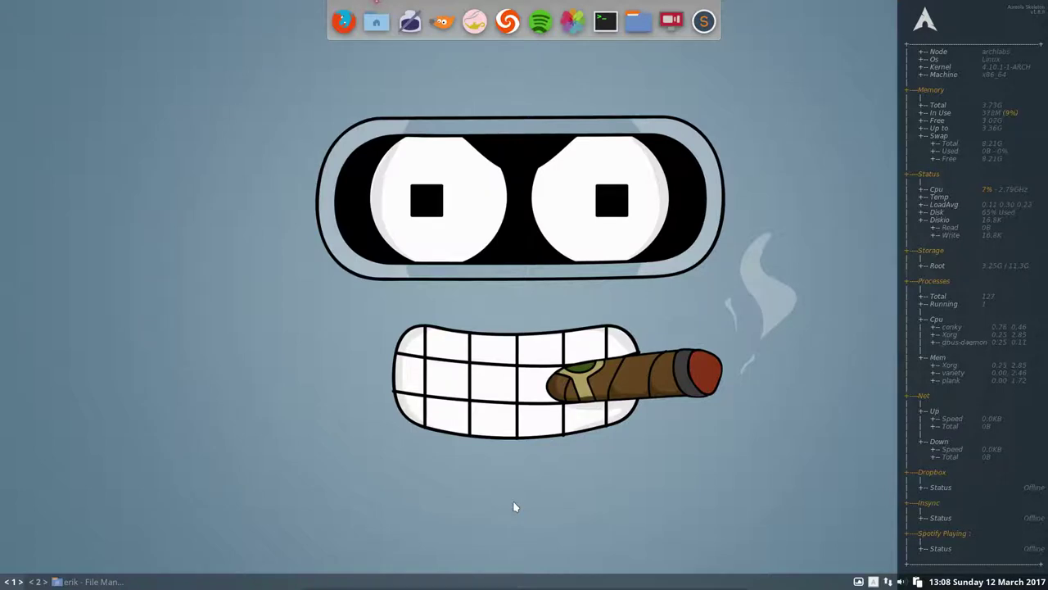
Open the obkey keybinding editor, examine the command of the second variety -n binding, and close the editor.
key(ctrl+alt+k)
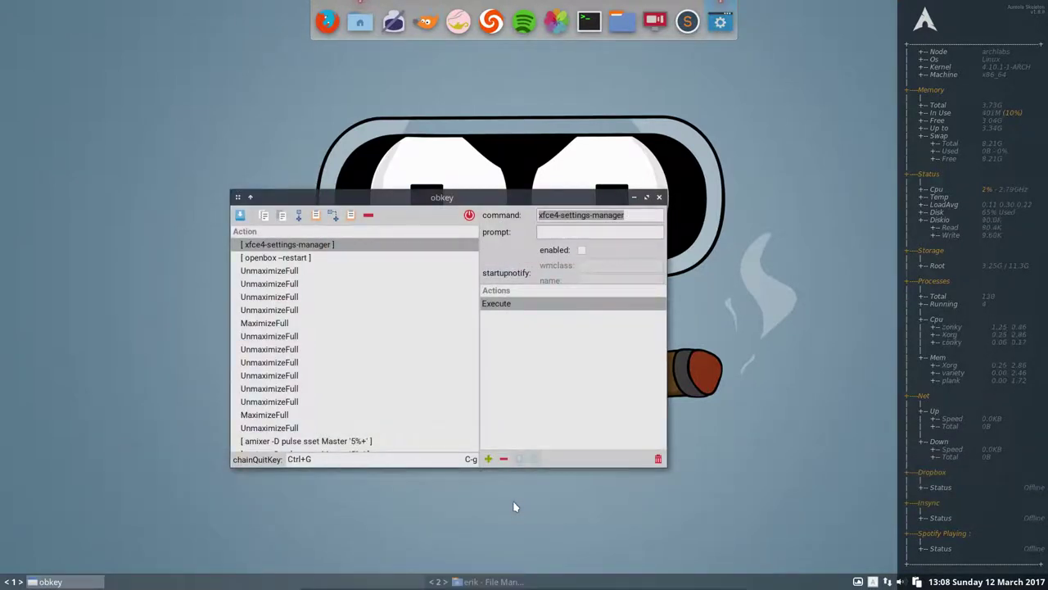
click(284, 325)
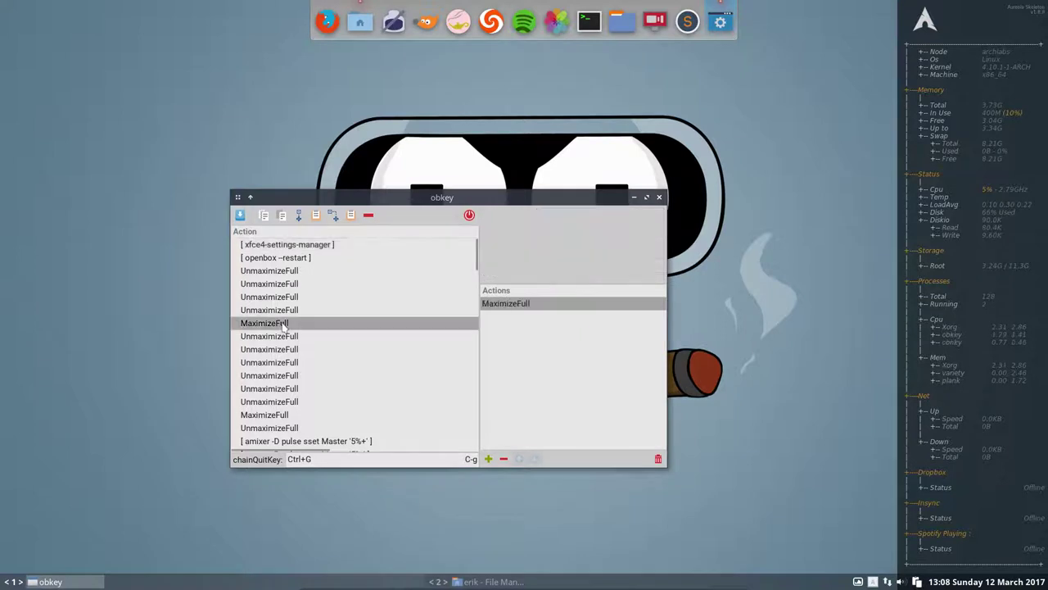
scroll(296, 396, down, 3)
scroll(296, 396, down, 7)
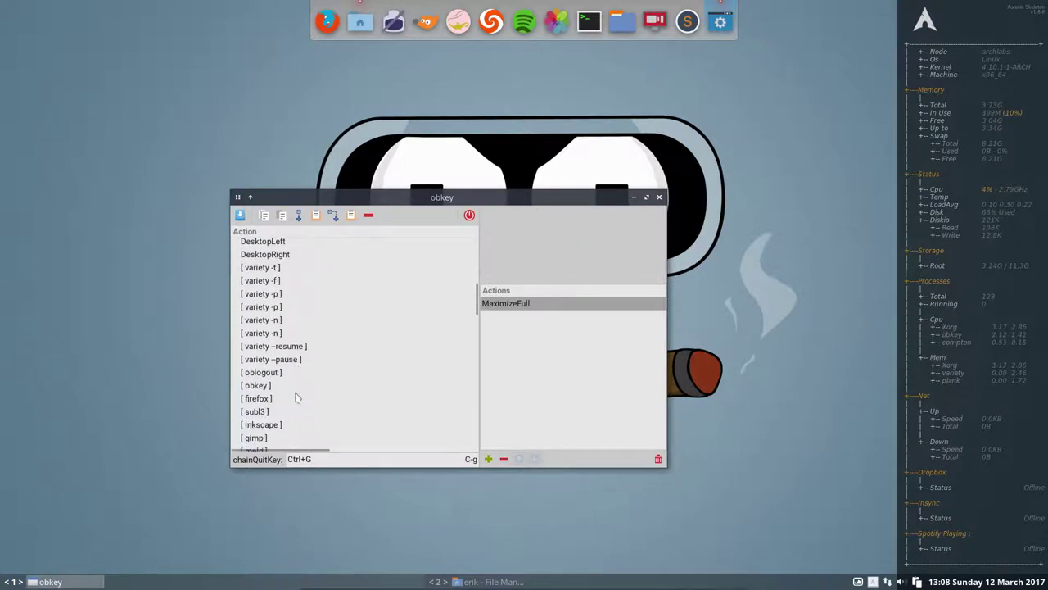
click(273, 334)
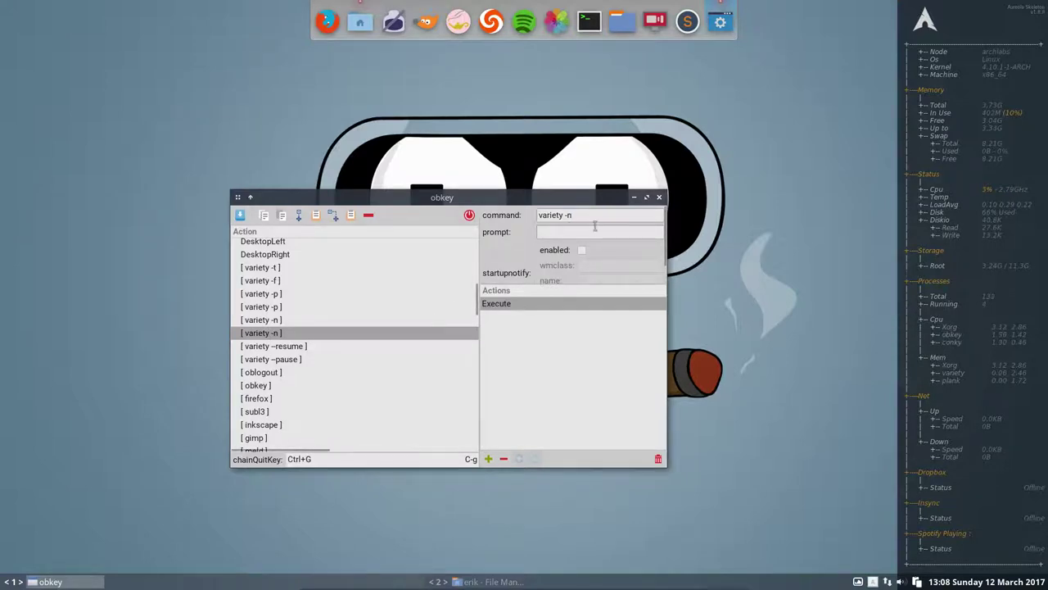
click(658, 196)
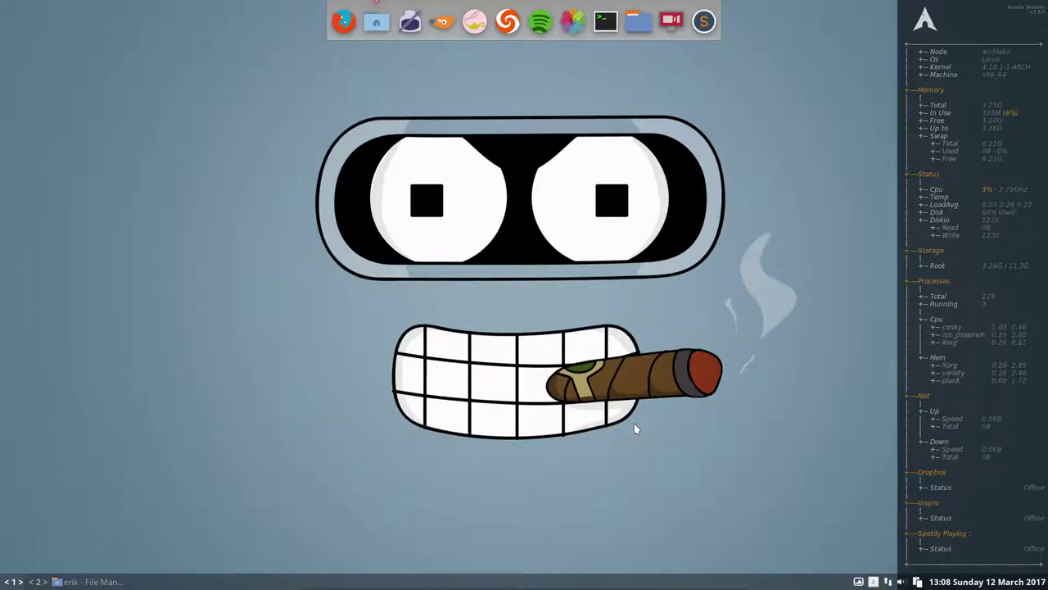
Launch Firefox and the Sublime Text editor with their keyboard bindings.
key(super+F1)
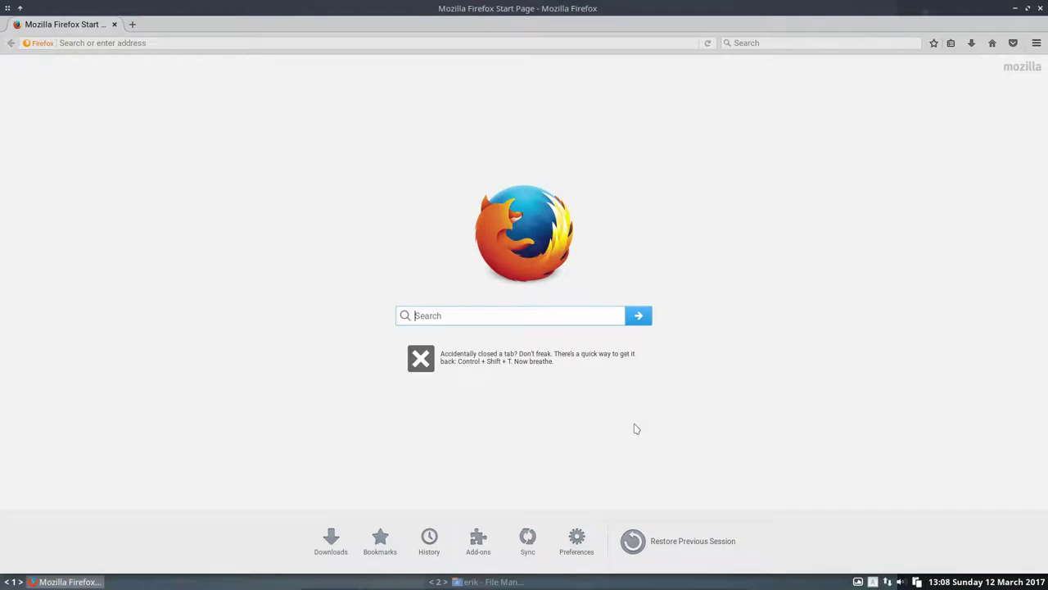
key(super+F2)
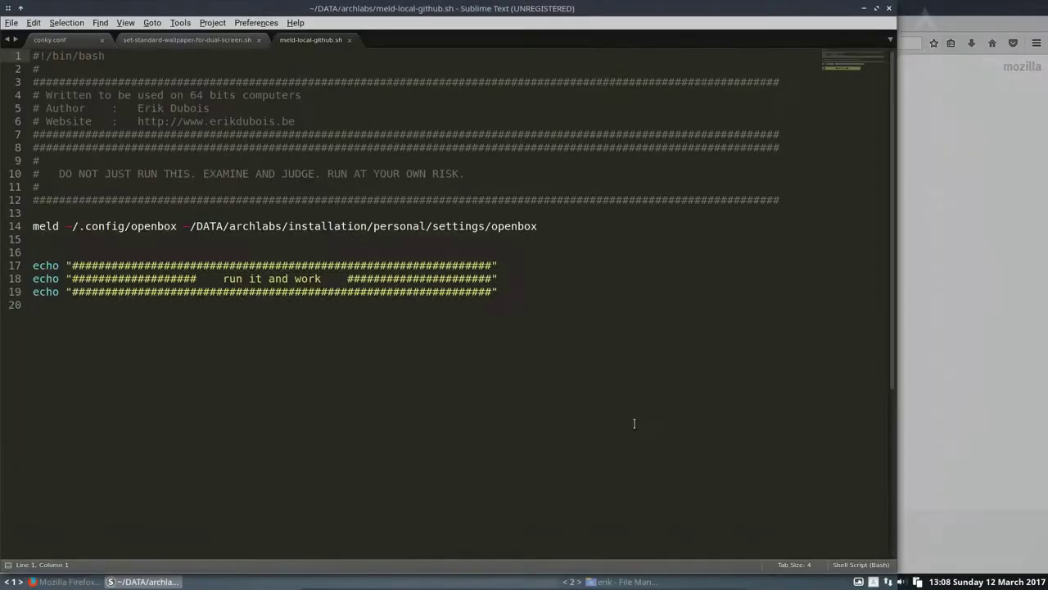